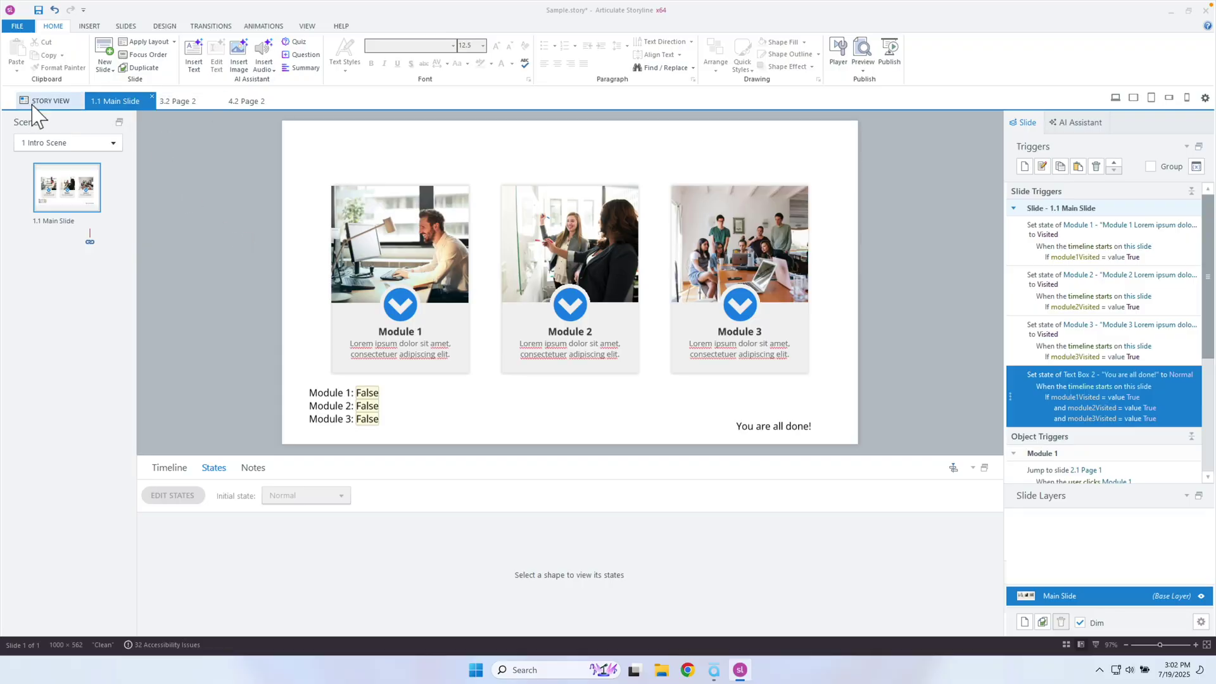
Open the Module 3 Page 1 slide from Story View
{"action": "left_click", "coordinate": [50, 101]}
{"action": "left_click", "coordinate": [394, 328]}
{"action": "double_click", "coordinate": [388, 330]}
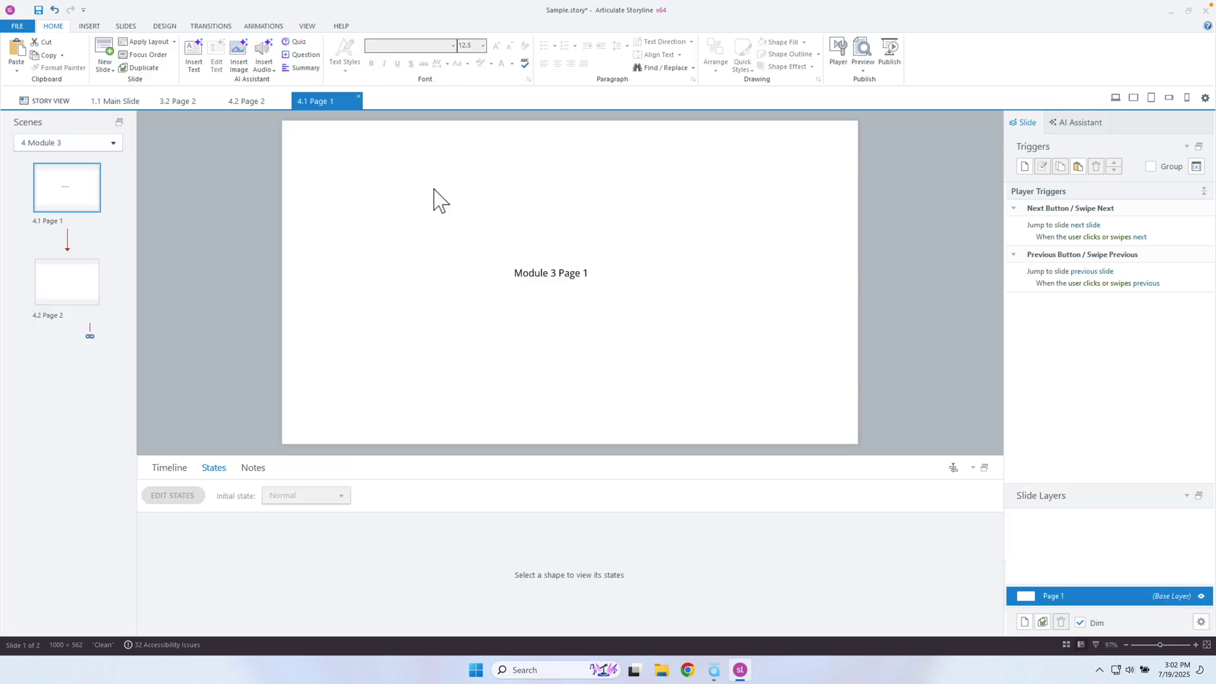
Delete the slide's placeholder title text box and insert a new text box
{"action": "left_click", "coordinate": [540, 273]}
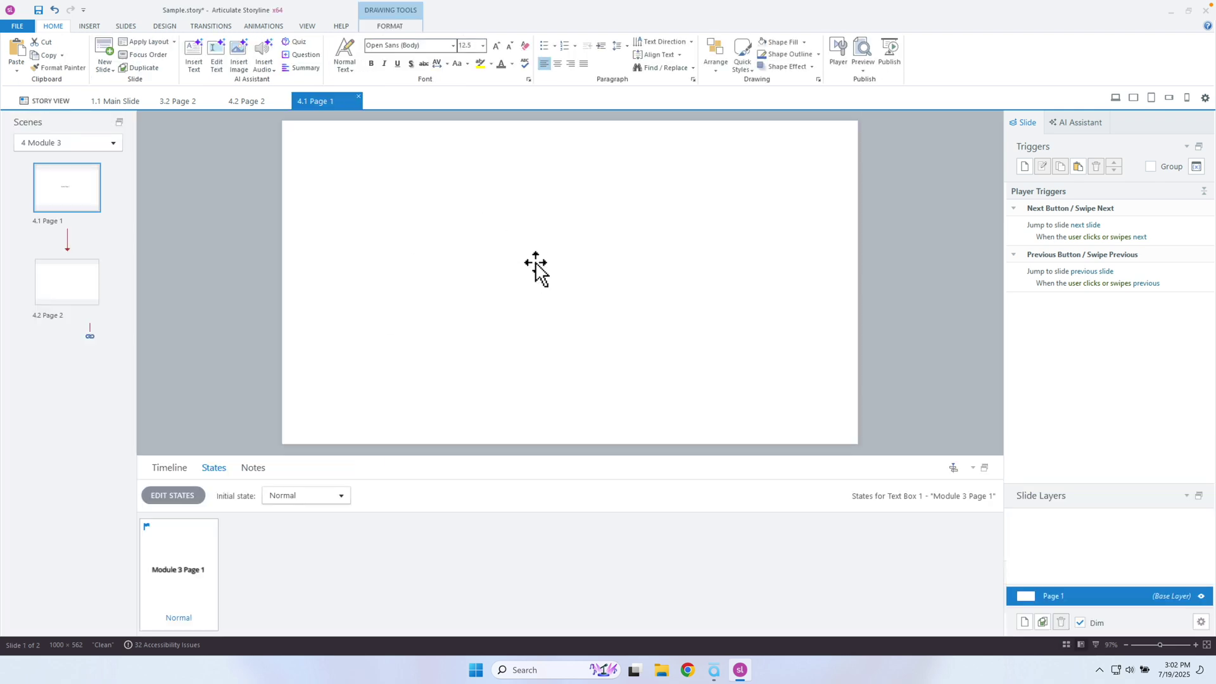
{"action": "key", "text": "Delete"}
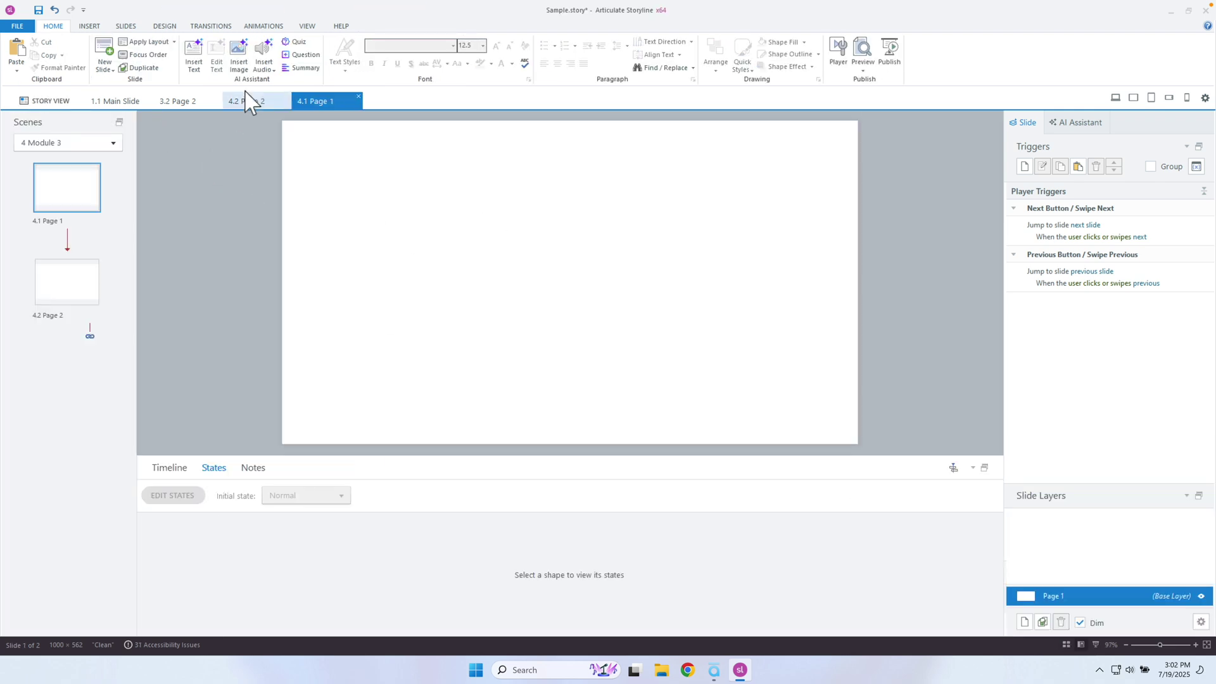
{"action": "left_click", "coordinate": [195, 57]}
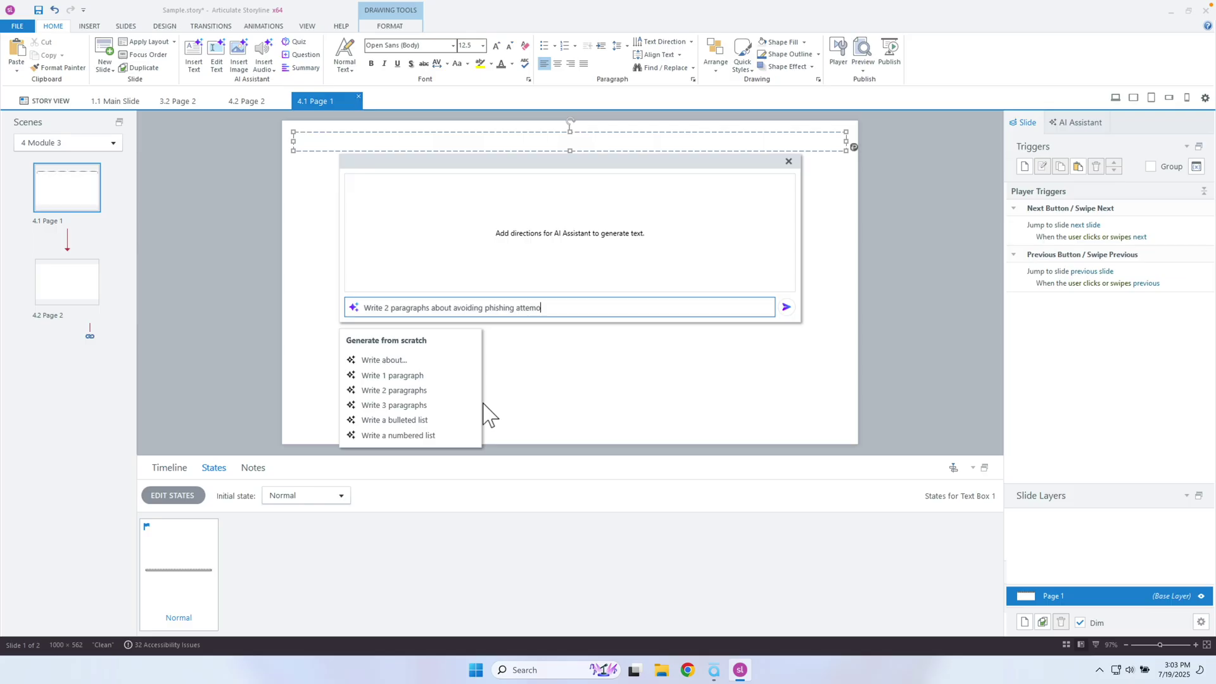
{"action": "type", "text": "il"}
Submit the AI Assistant request for two paragraphs on avoiding phishing attempts in email
{"action": "key", "text": "Return"}
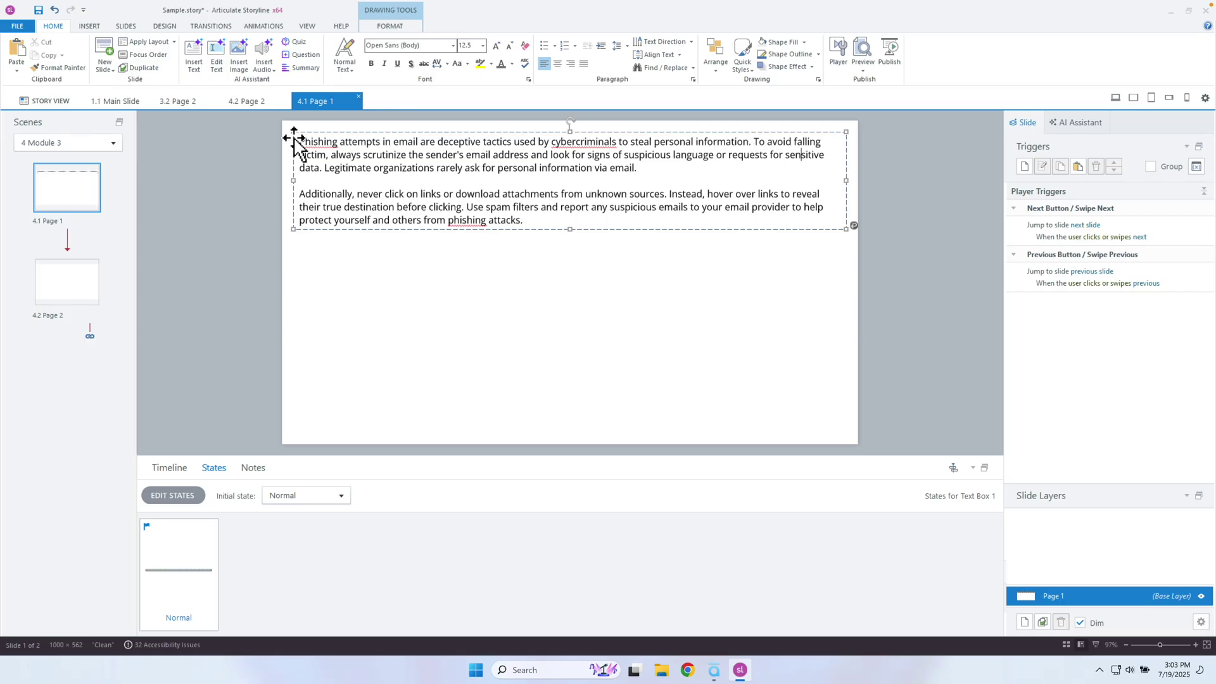
Select the entire first phishing sentence and bring up its AI Assistant editing menu
{"action": "left_click_drag", "start_coordinate": [300, 142], "coordinate": [619, 143]}
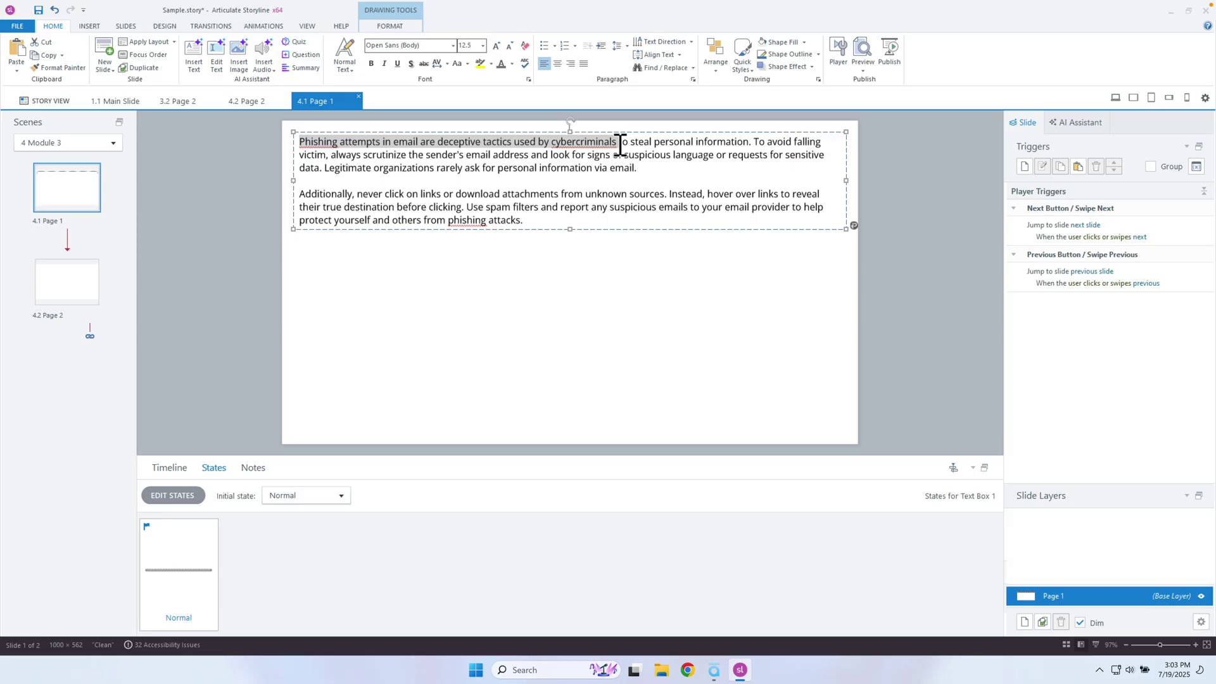
{"action": "left_click_drag", "start_coordinate": [620, 144], "coordinate": [737, 145]}
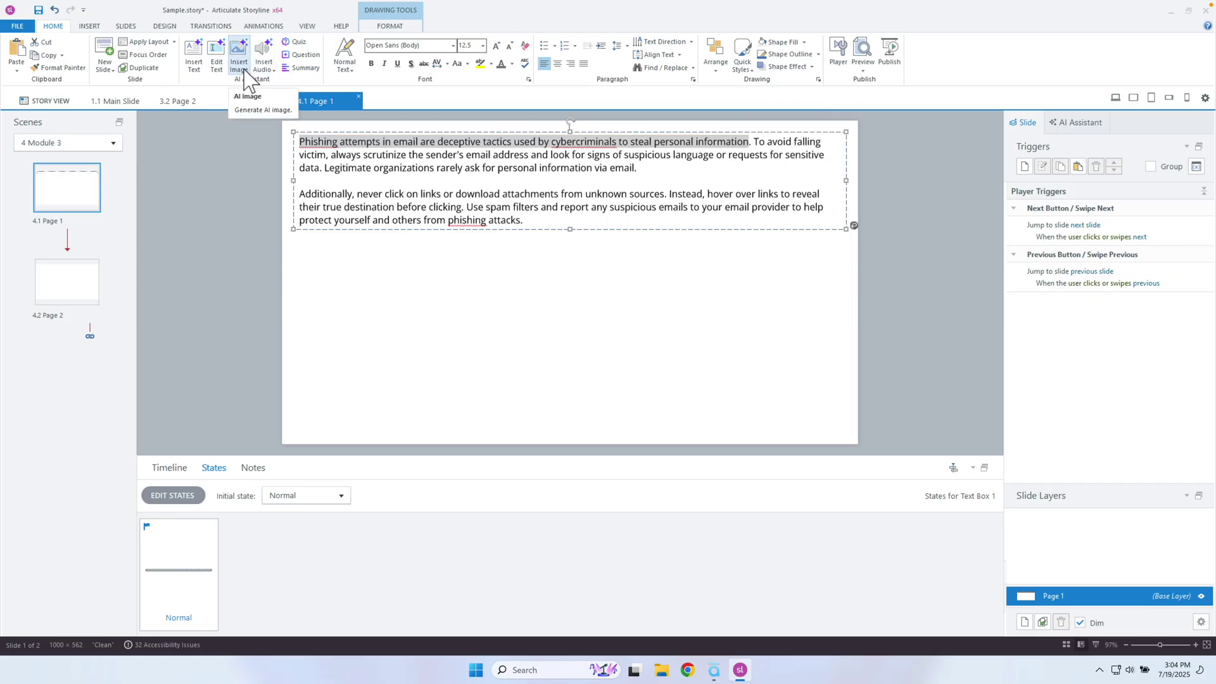
{"action": "mouse_move", "coordinate": [709, 141]}
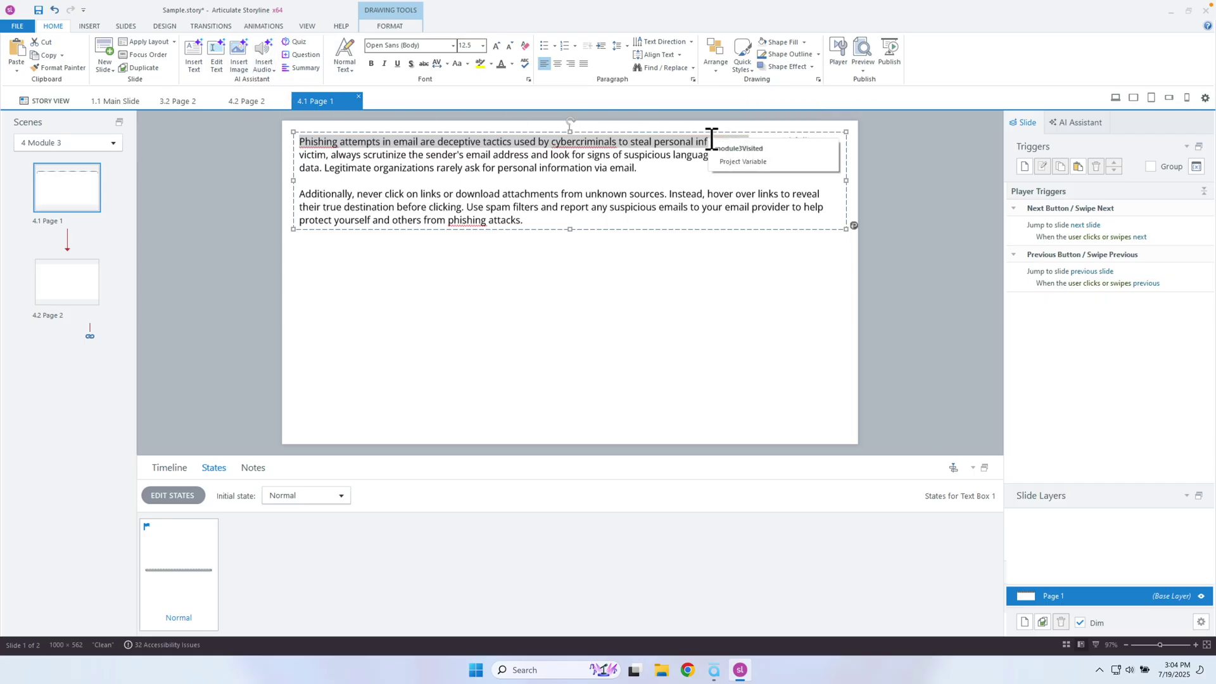
{"action": "left_click", "coordinate": [696, 141]}
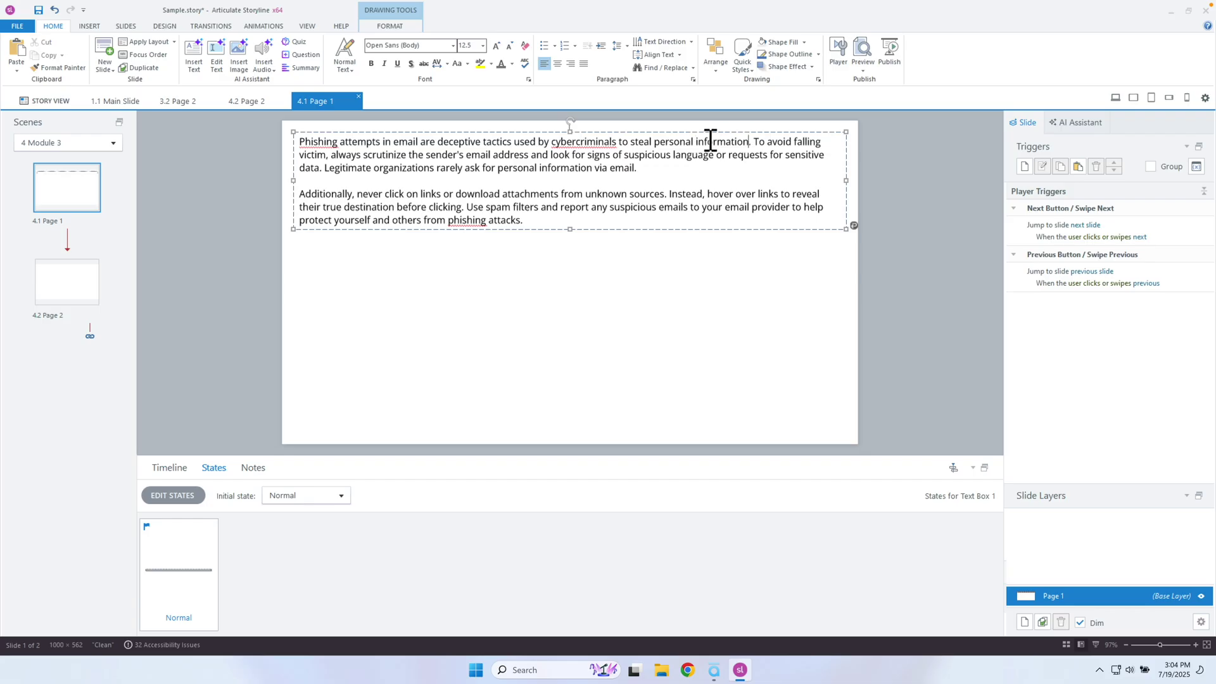
{"action": "left_click_drag", "start_coordinate": [749, 142], "coordinate": [300, 141]}
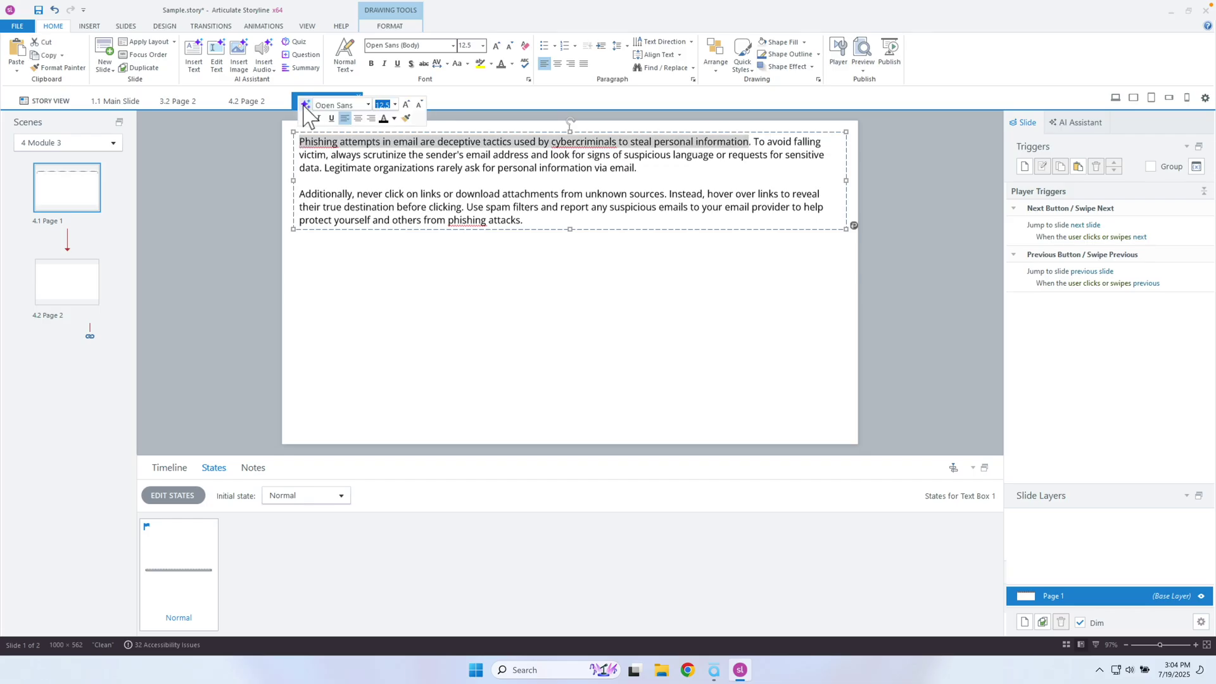
{"action": "left_click", "coordinate": [305, 105]}
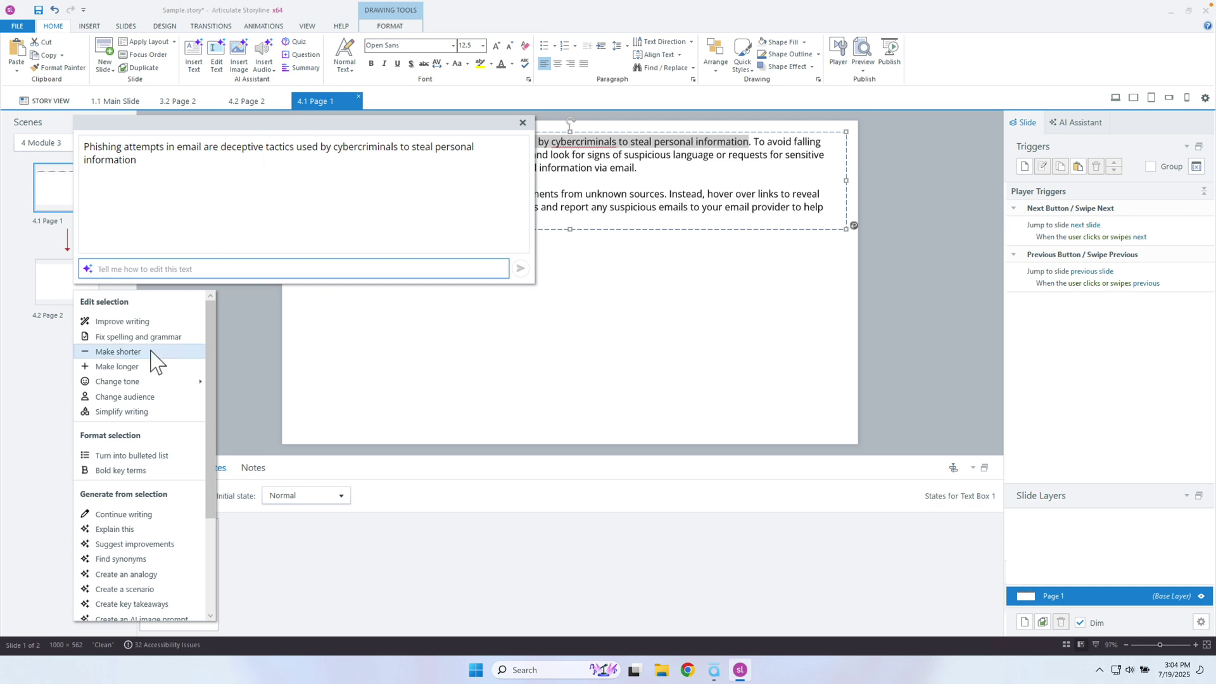
{"action": "scroll", "coordinate": [152, 380], "scroll_direction": "down", "scroll_amount": 3}
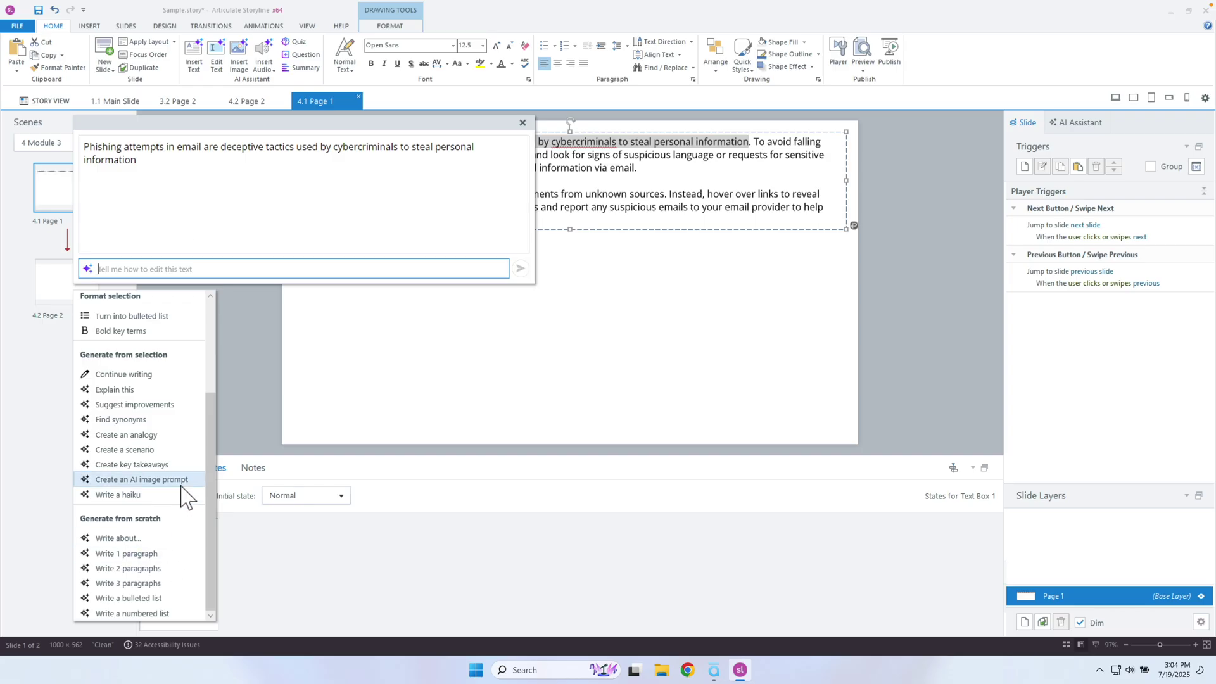
Create an AI image prompt from the first sentence, copy the prompt, and close the popup
{"action": "left_click", "coordinate": [142, 479]}
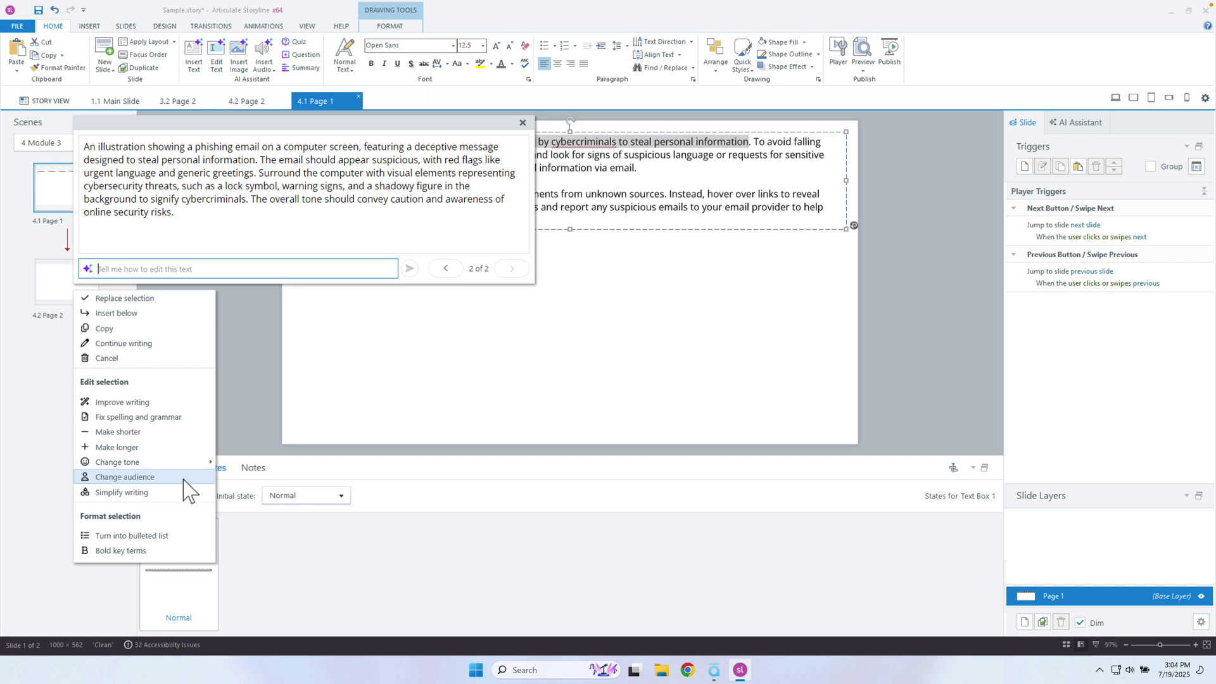
{"action": "left_click_drag", "start_coordinate": [229, 228], "coordinate": [52, 152]}
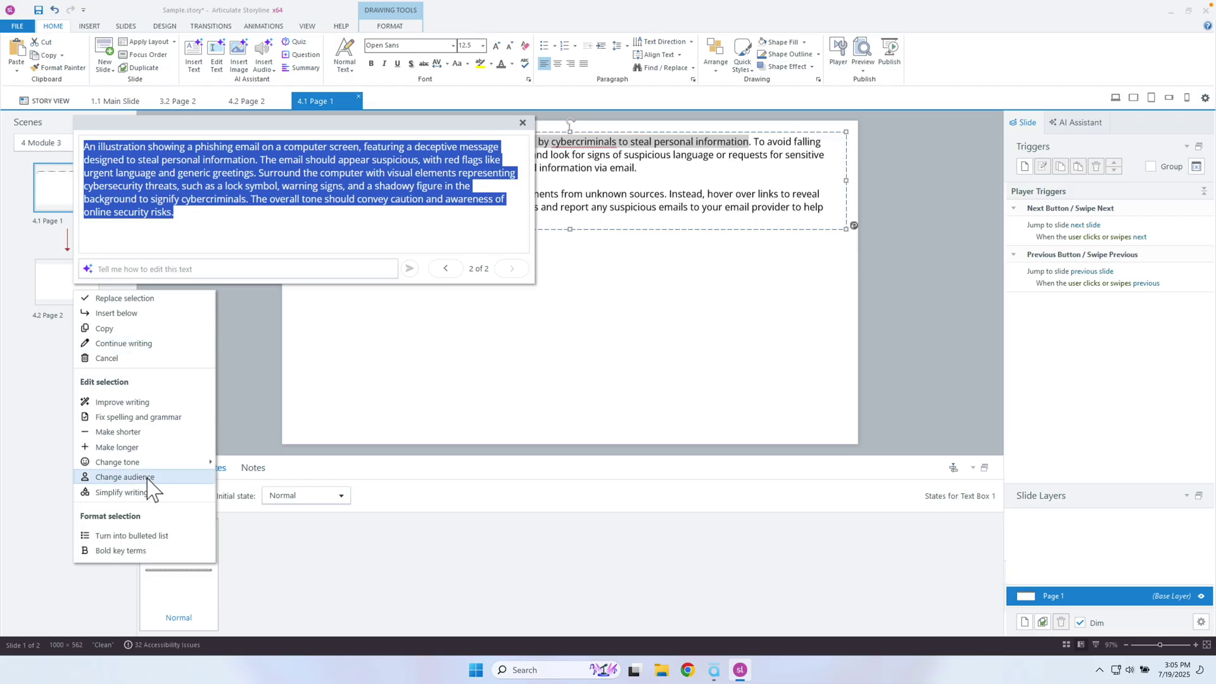
{"action": "left_click", "coordinate": [524, 125]}
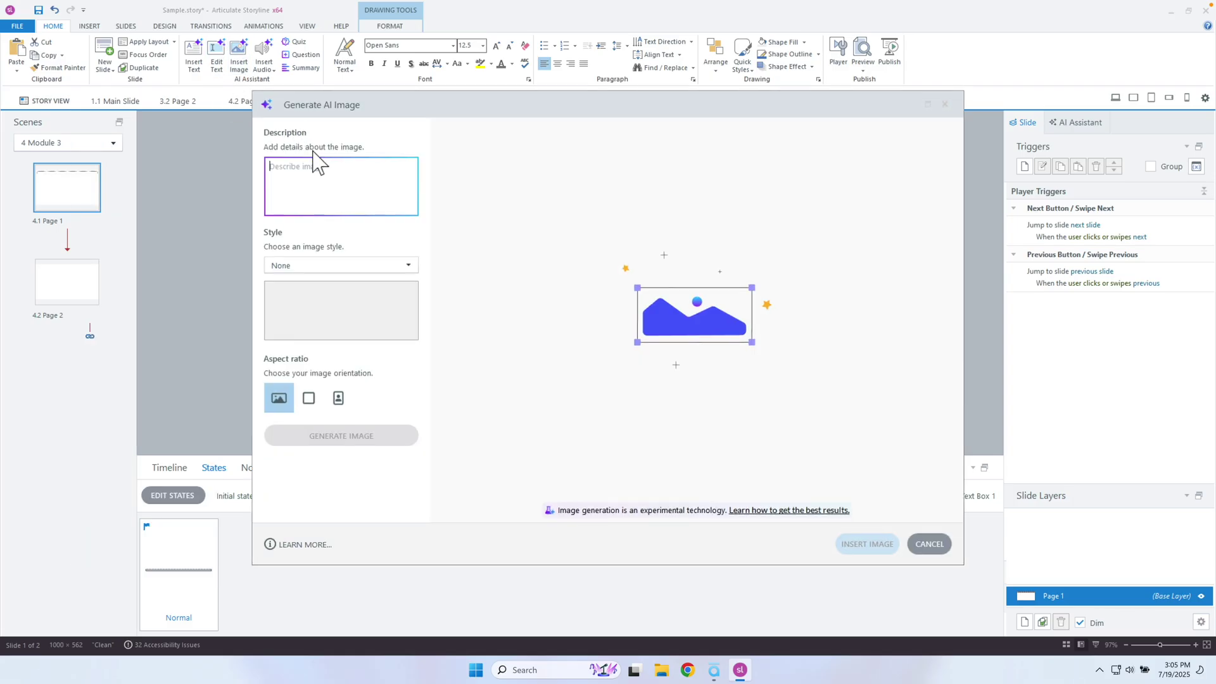
Paste the phishing prompt as the image description, choose 3D Animation style, and generate images
{"action": "key", "text": "ctrl+v"}
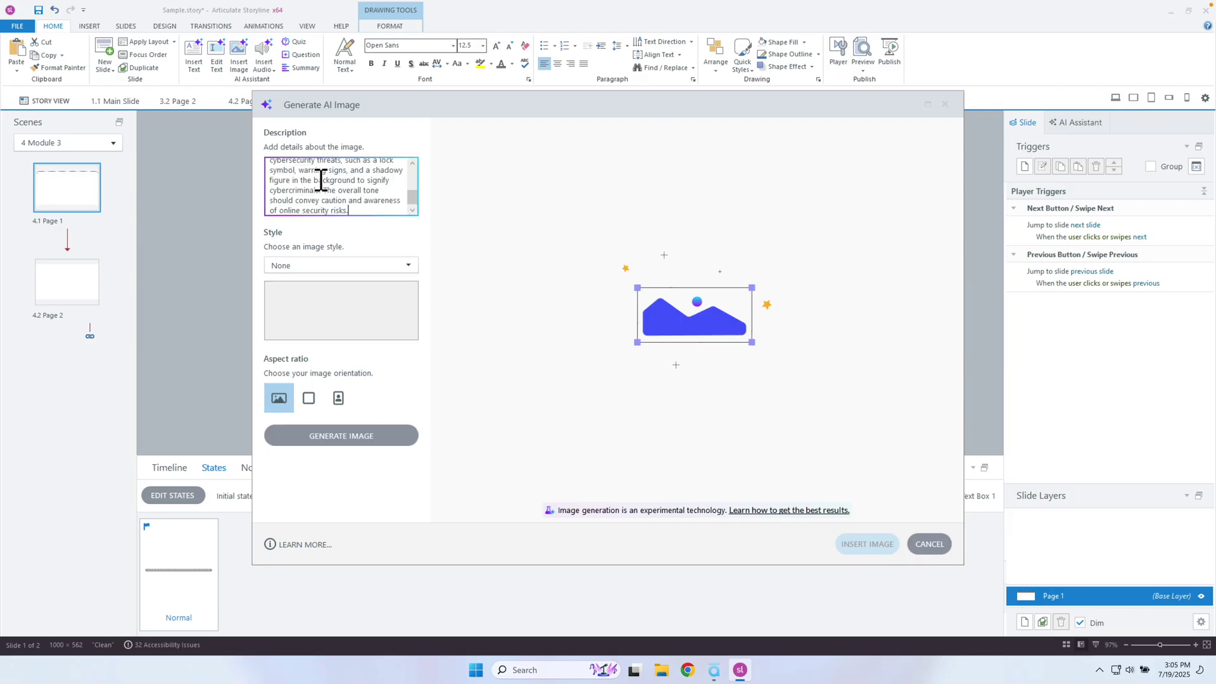
{"action": "left_click", "coordinate": [388, 267]}
{"action": "left_click_drag", "start_coordinate": [414, 351], "coordinate": [418, 387]}
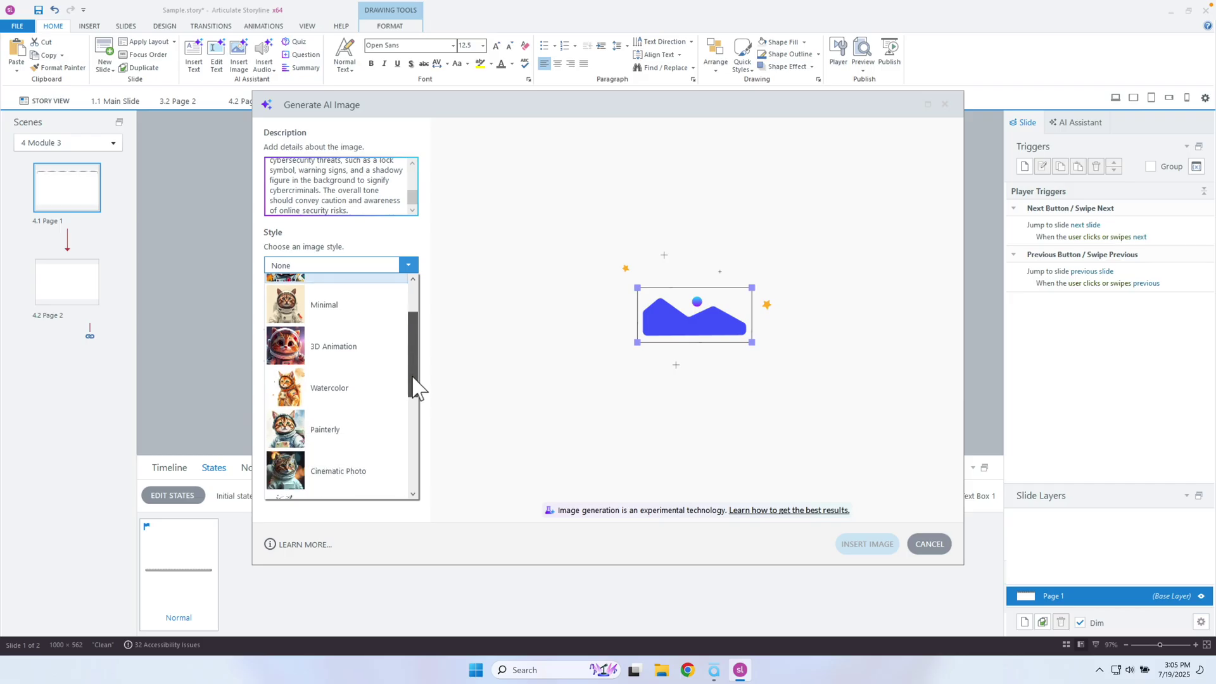
{"action": "left_click", "coordinate": [338, 357]}
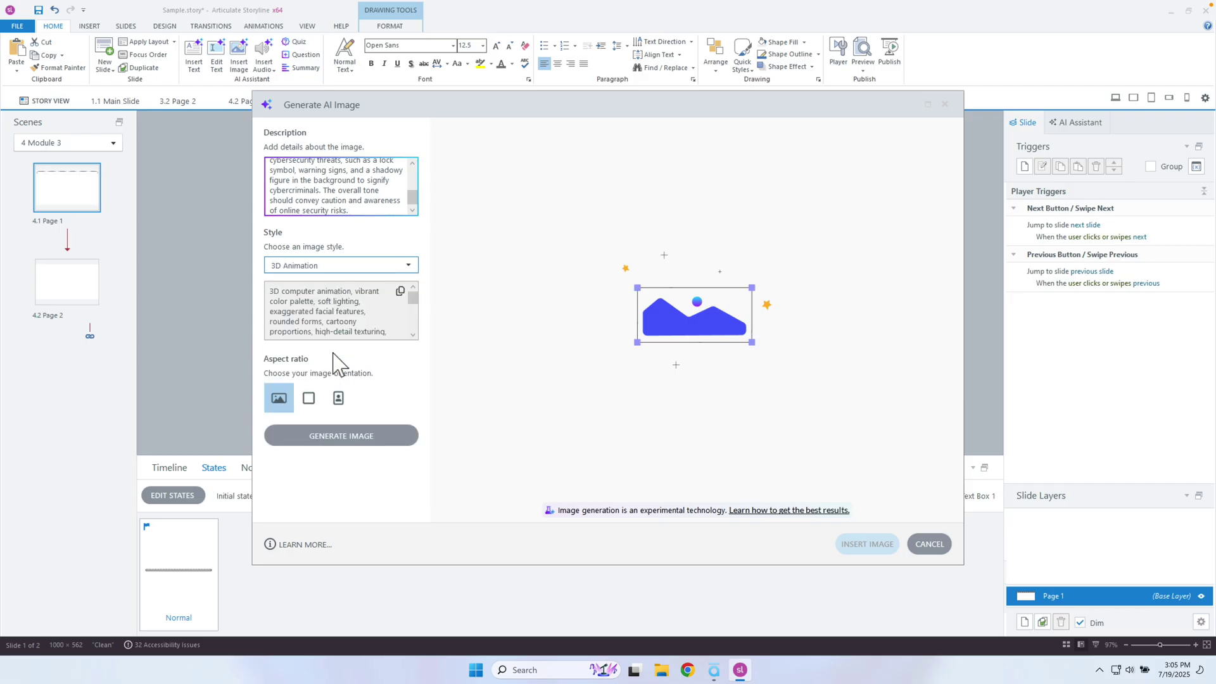
{"action": "left_click_drag", "start_coordinate": [278, 296], "coordinate": [318, 319]}
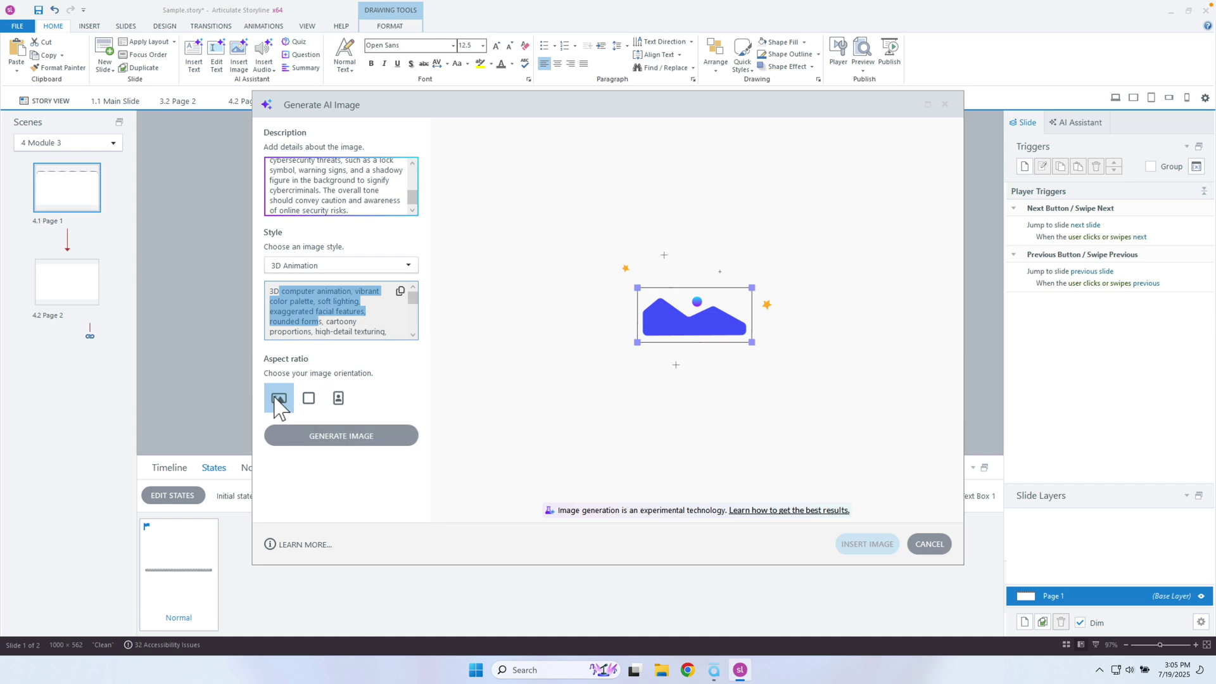
{"action": "left_click", "coordinate": [341, 435]}
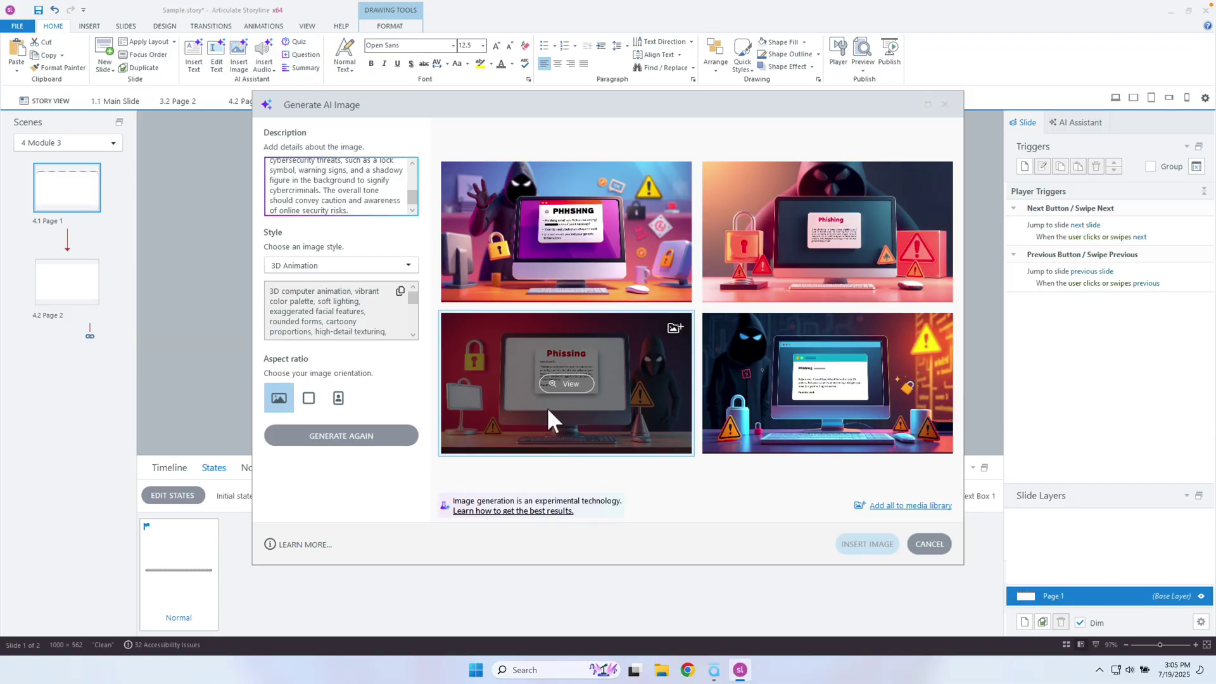
{"action": "mouse_move", "coordinate": [827, 384]}
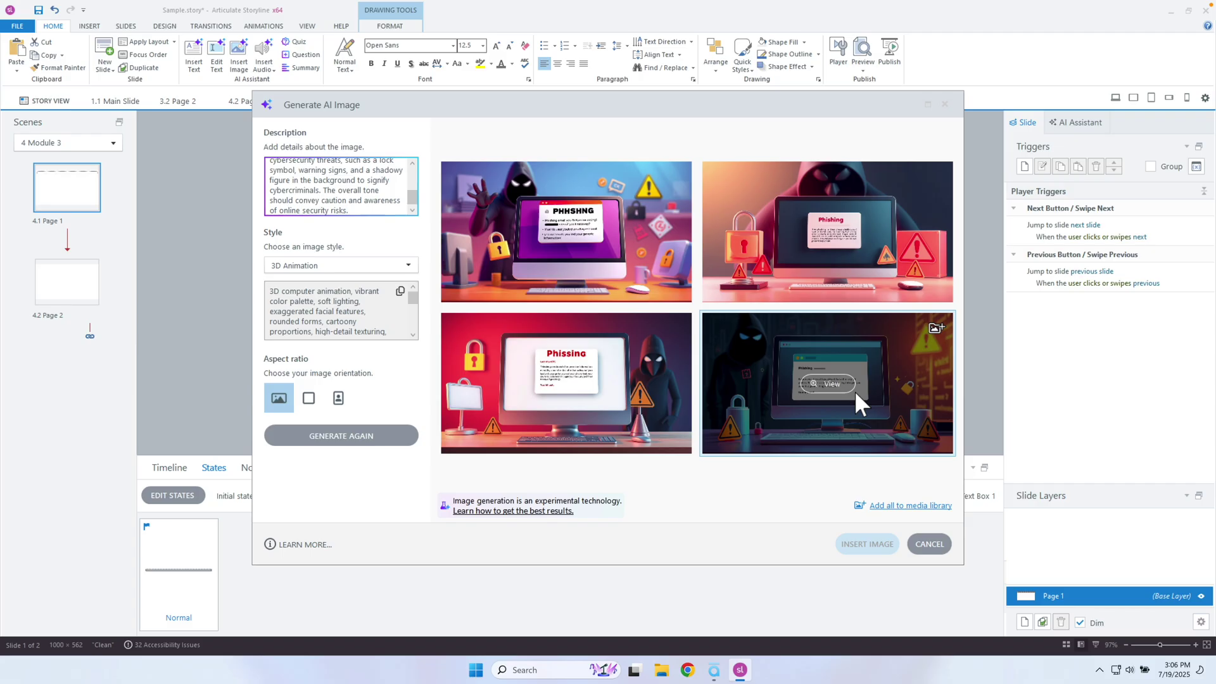
Insert the first generated hooded-hacker phishing illustration into the slide
{"action": "left_click", "coordinate": [532, 238]}
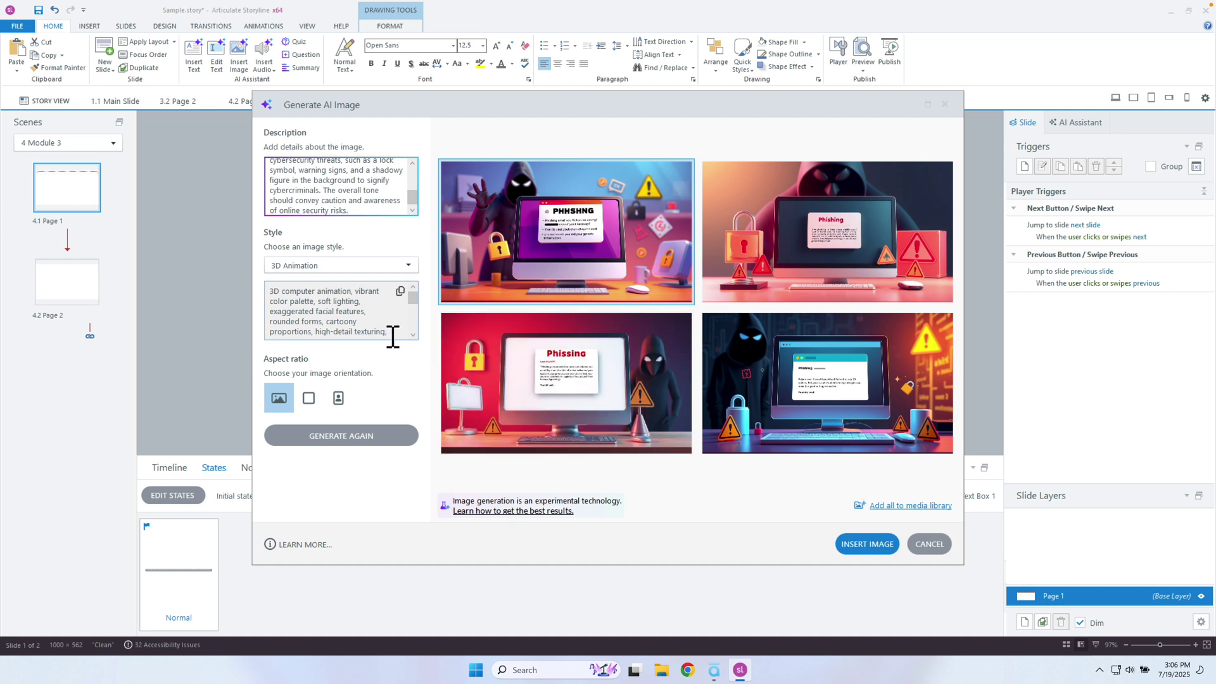
{"action": "left_click", "coordinate": [867, 543]}
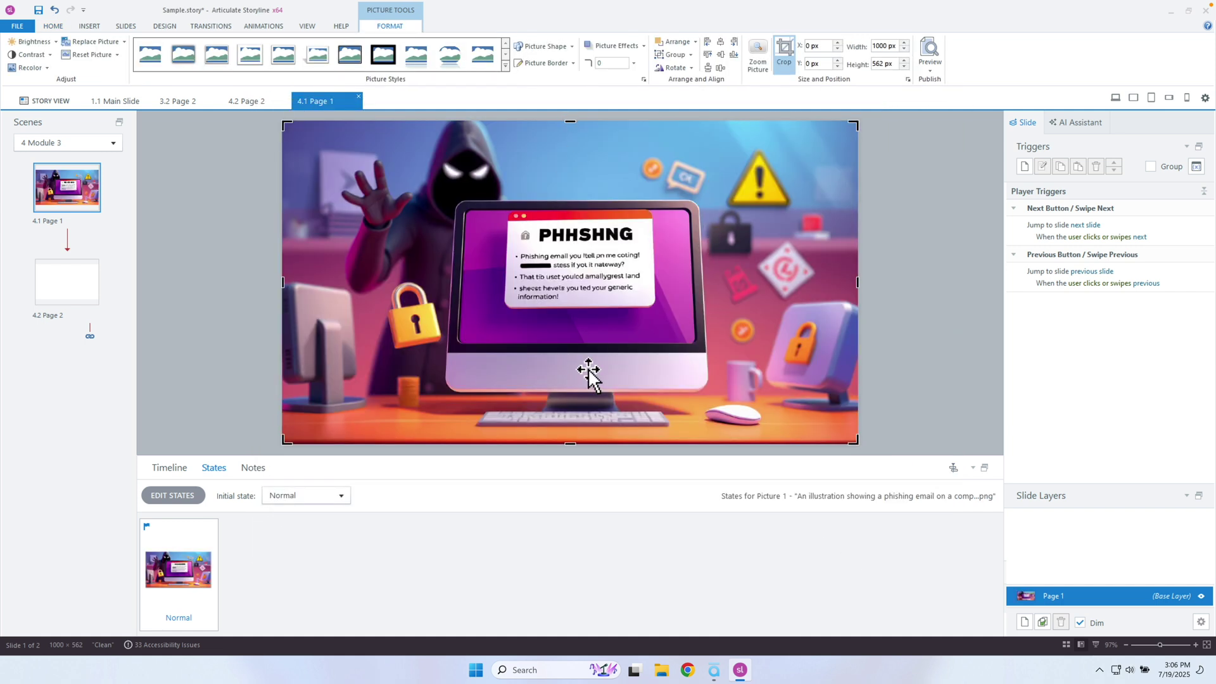
Crop away the bottom of the illustration and move it toward the slide top
{"action": "left_click_drag", "start_coordinate": [568, 442], "coordinate": [568, 371]}
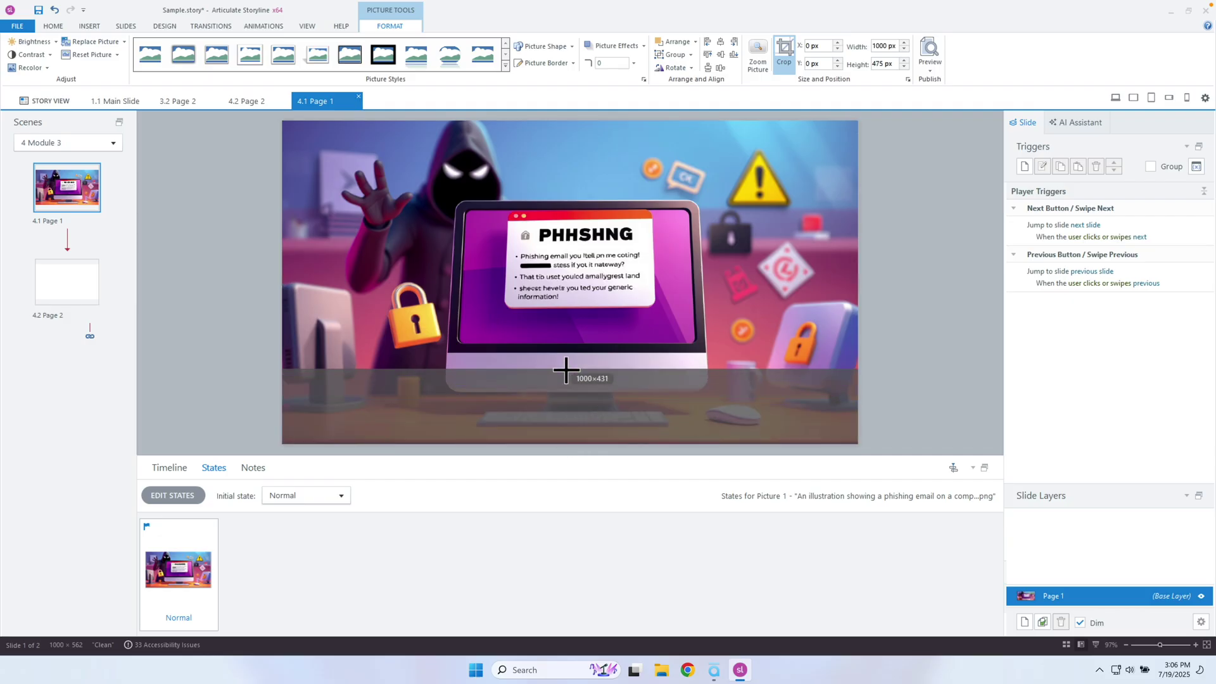
{"action": "left_click_drag", "start_coordinate": [586, 291], "coordinate": [585, 266]}
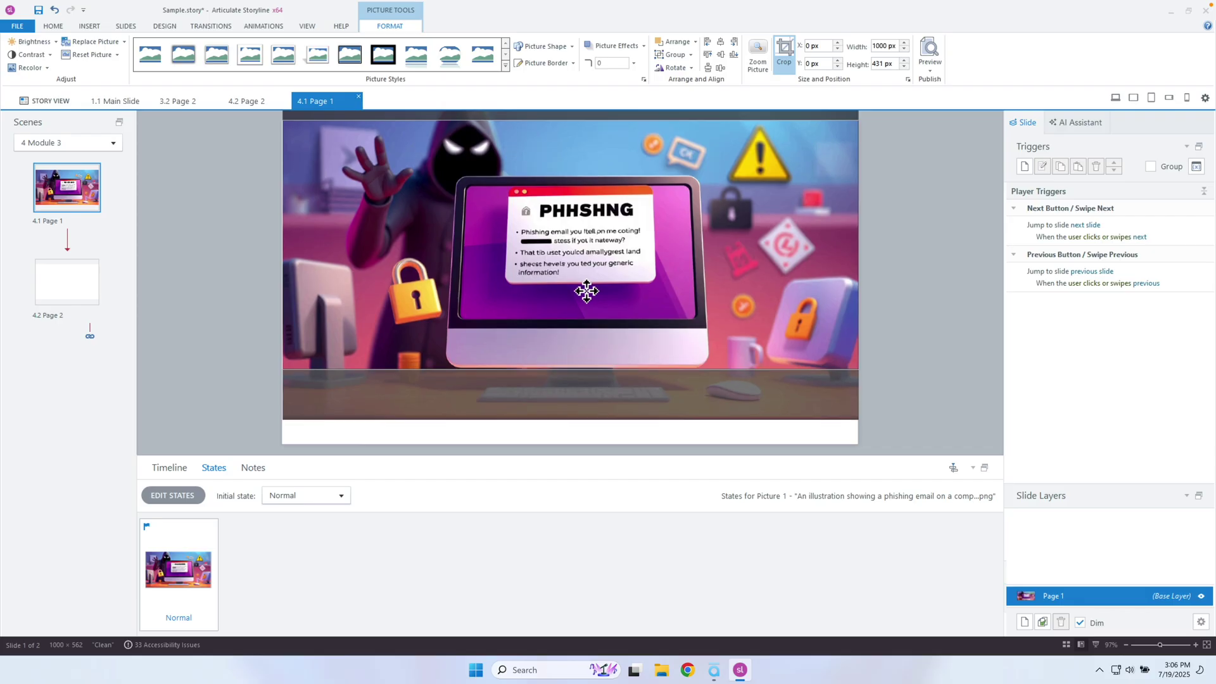
{"action": "left_click", "coordinate": [908, 265]}
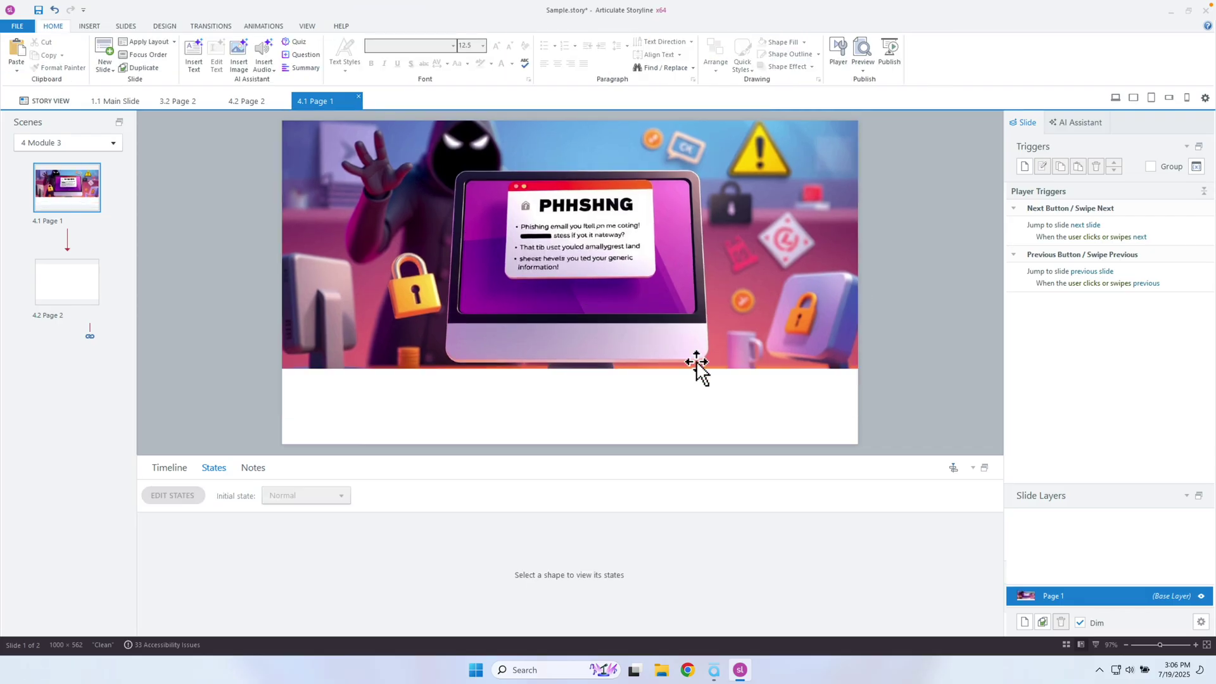
Send the illustration to back, move the paragraphs to the bottom, and place the picture above
{"action": "left_click", "coordinate": [622, 356]}
{"action": "right_click", "coordinate": [625, 349]}
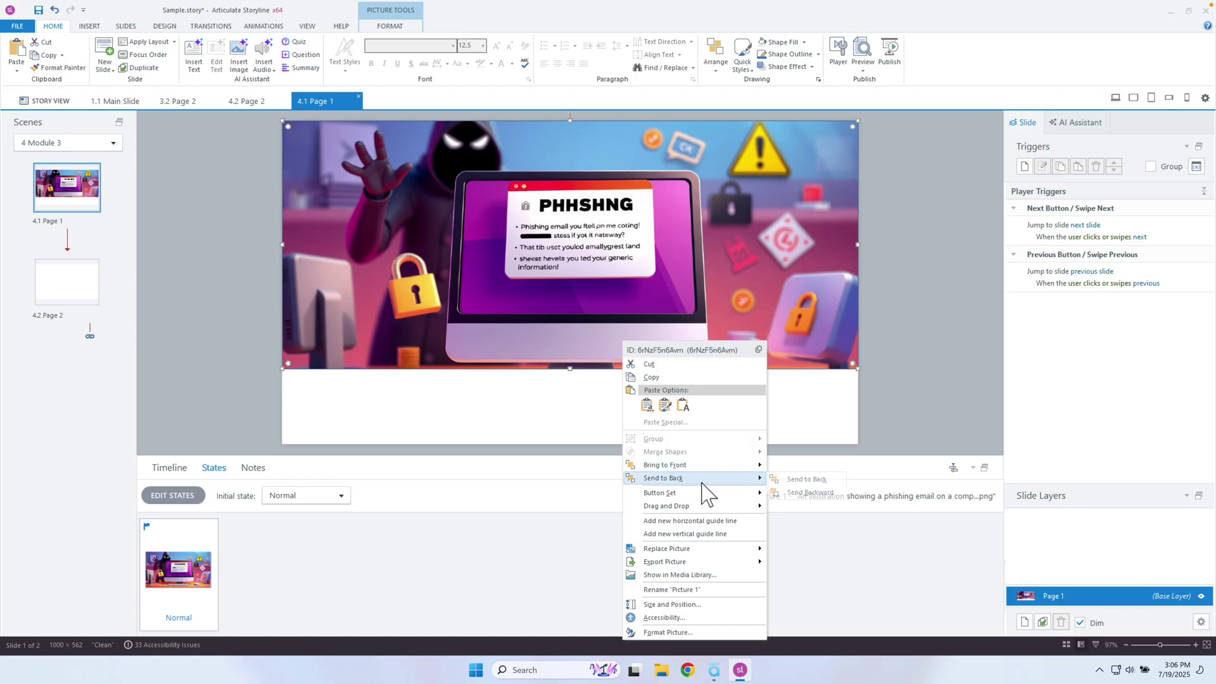
{"action": "left_click", "coordinate": [803, 495]}
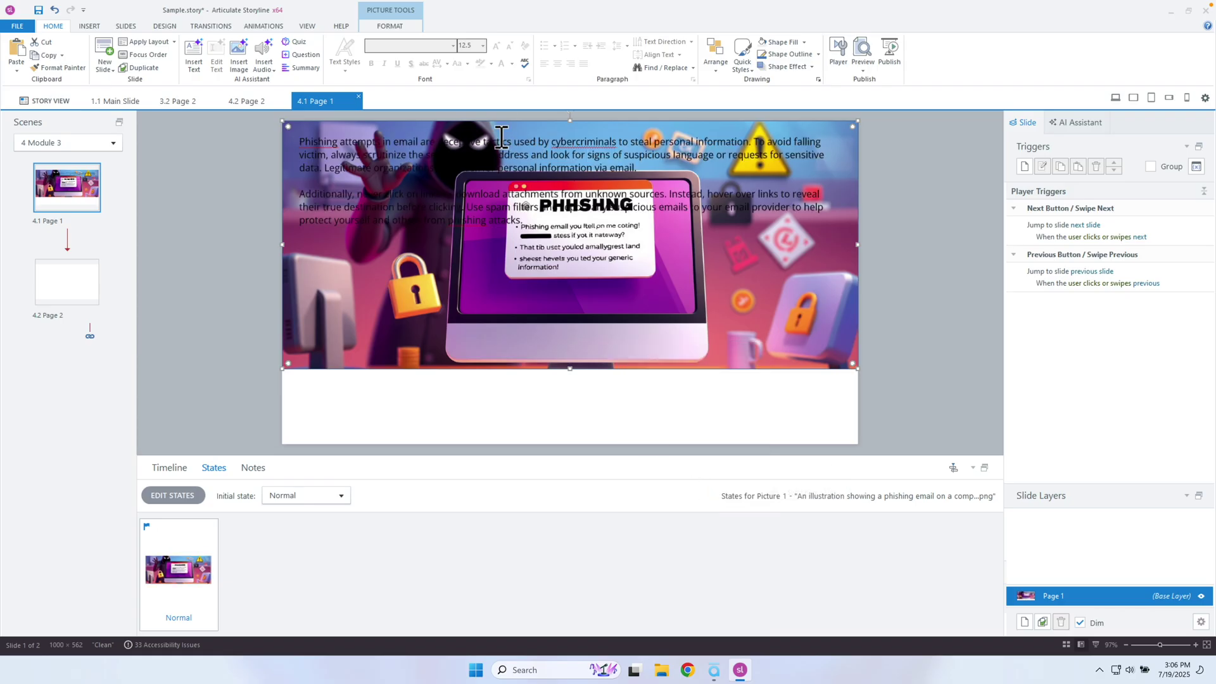
{"action": "left_click_drag", "start_coordinate": [503, 138], "coordinate": [506, 338]}
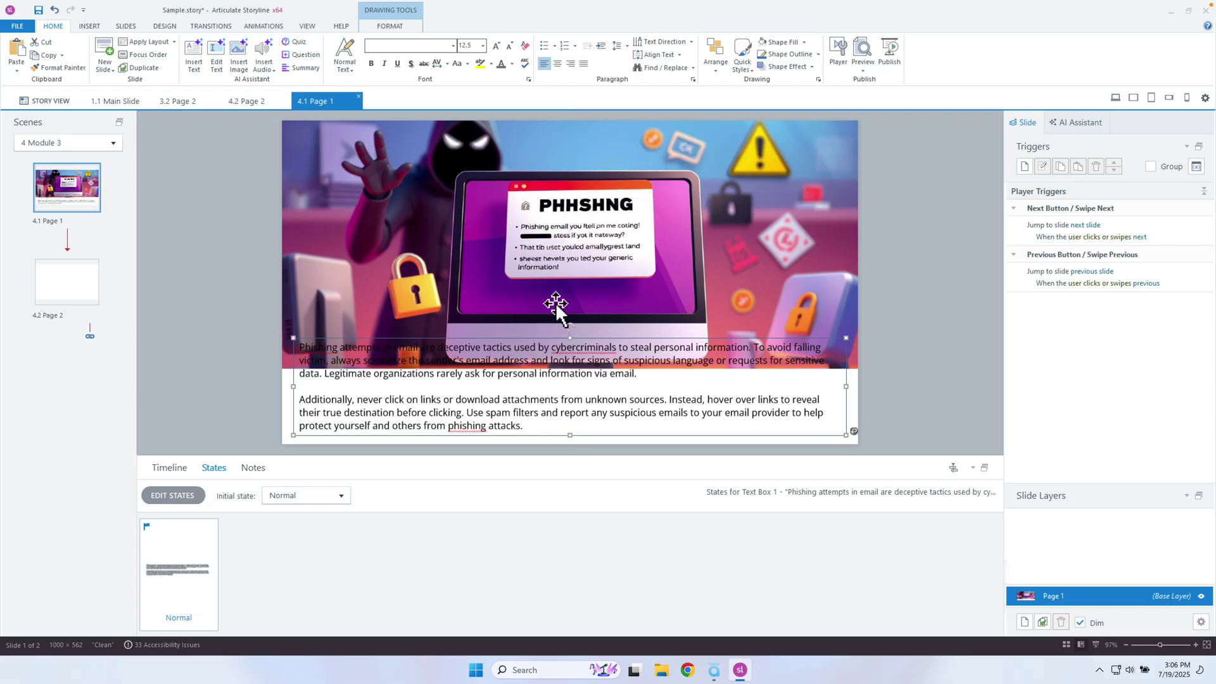
{"action": "left_click_drag", "start_coordinate": [586, 285], "coordinate": [594, 237]}
{"action": "scroll", "coordinate": [580, 400], "scroll_direction": "up", "scroll_amount": 1}
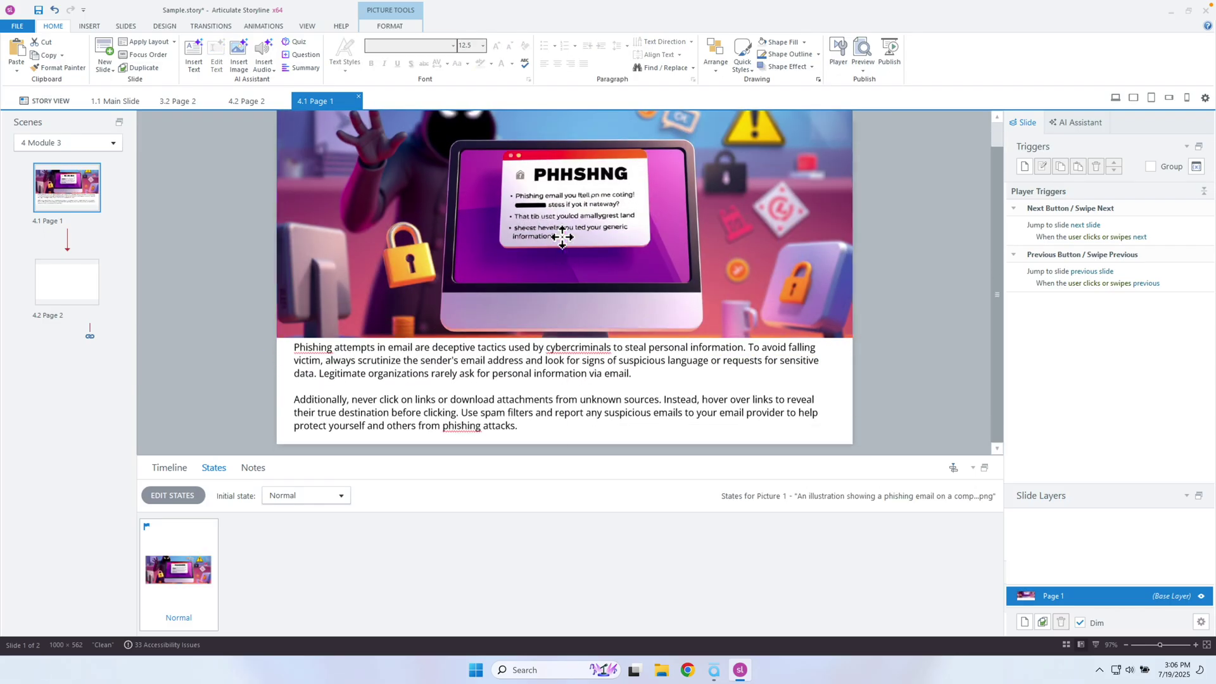
{"action": "scroll", "coordinate": [563, 237], "scroll_direction": "up", "scroll_amount": 1}
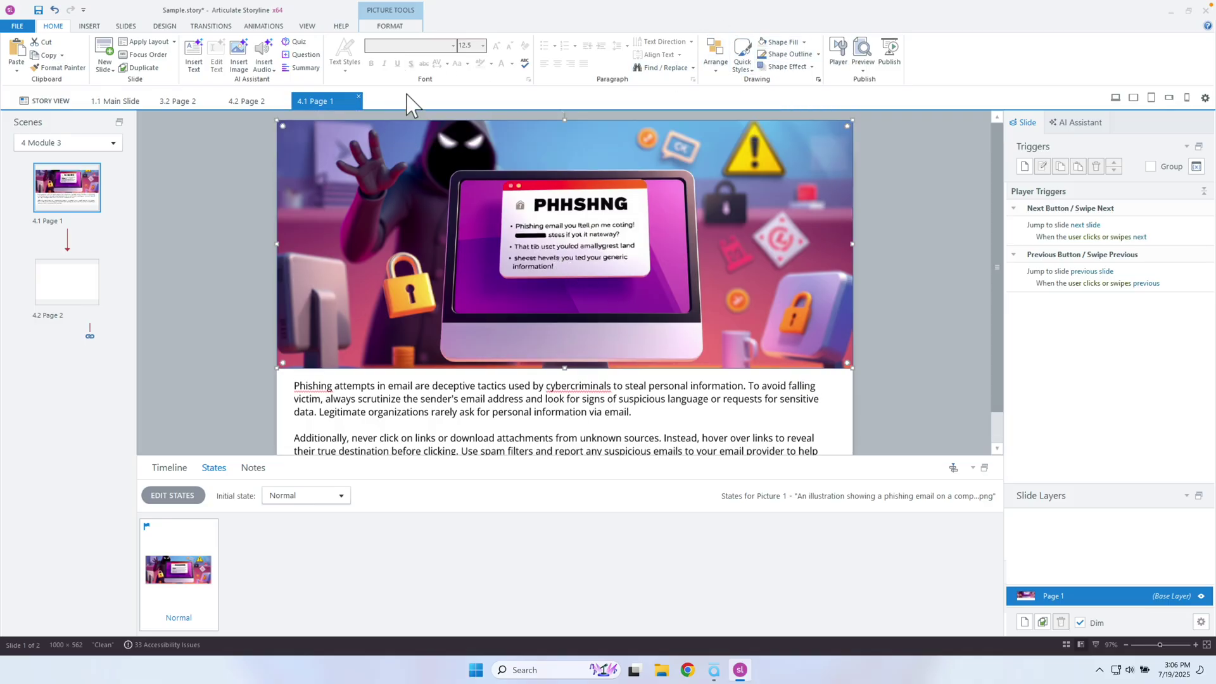
Crop the top off the illustration and reposition the picture within the crop
{"action": "left_click", "coordinate": [391, 26]}
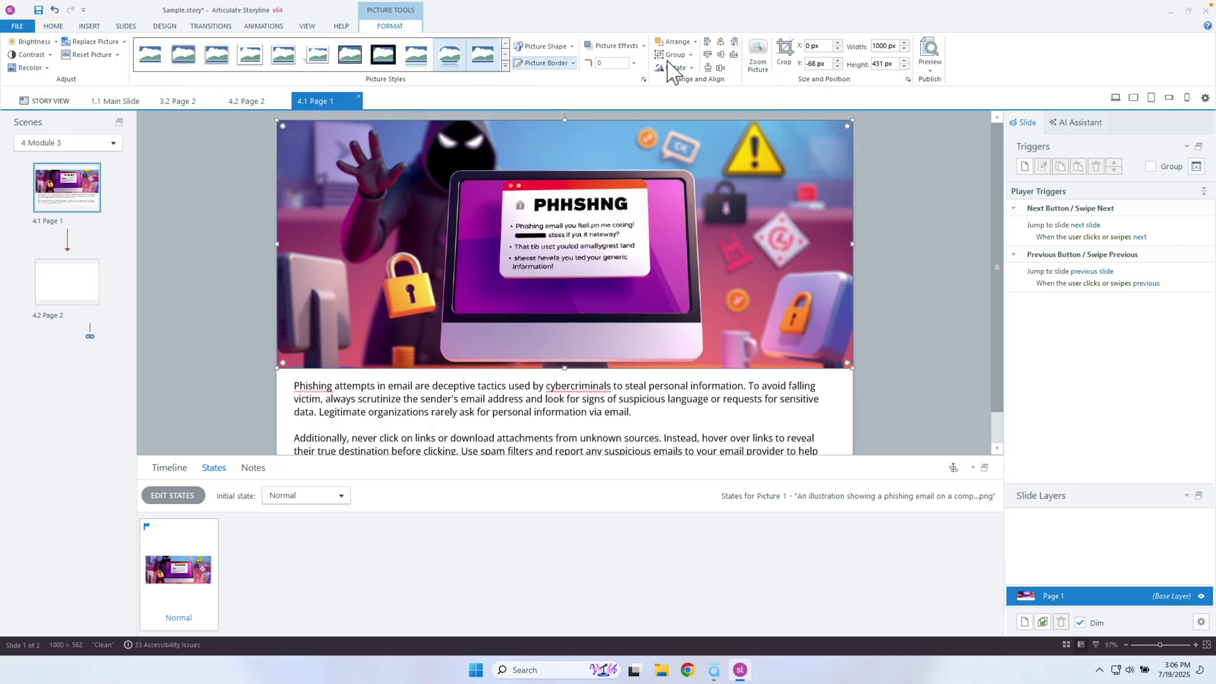
{"action": "left_click", "coordinate": [784, 52]}
{"action": "mouse_move", "coordinate": [564, 123]}
{"action": "left_mouse_down"}
{"action": "mouse_move", "coordinate": [562, 176]}
{"action": "mouse_move", "coordinate": [569, 159]}
{"action": "left_mouse_up"}
{"action": "left_click_drag", "start_coordinate": [411, 194], "coordinate": [411, 225]}
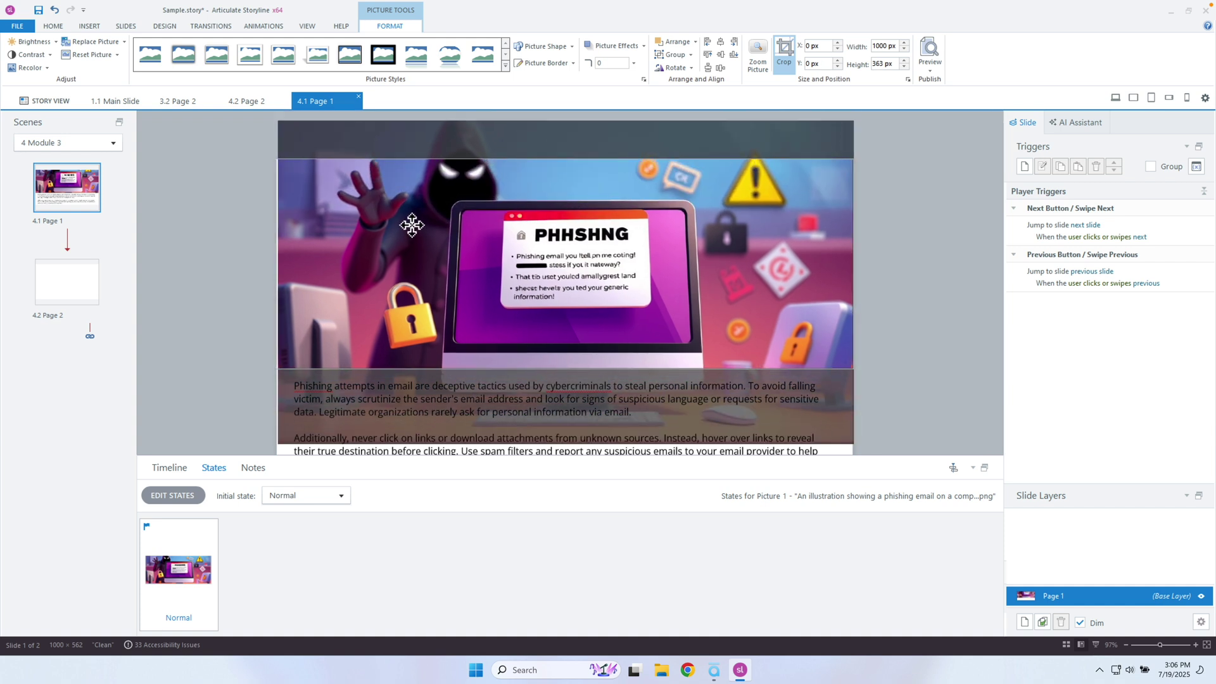
{"action": "left_click", "coordinate": [908, 158]}
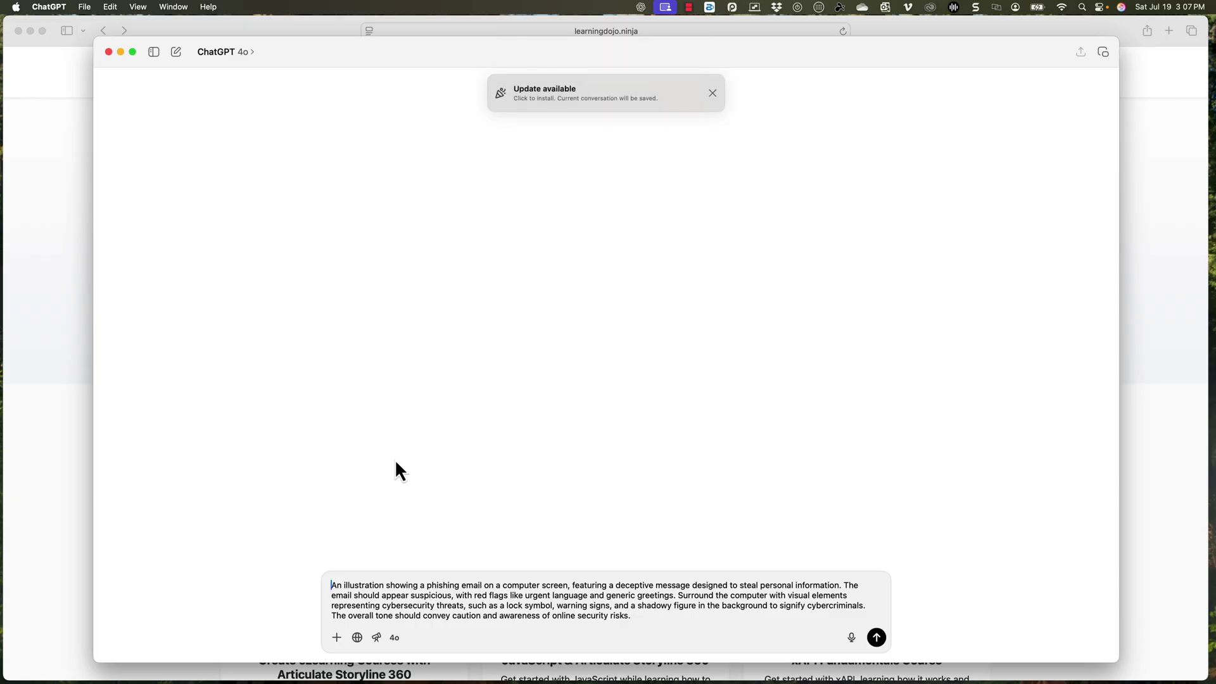
{"action": "type", "text": "Create"}
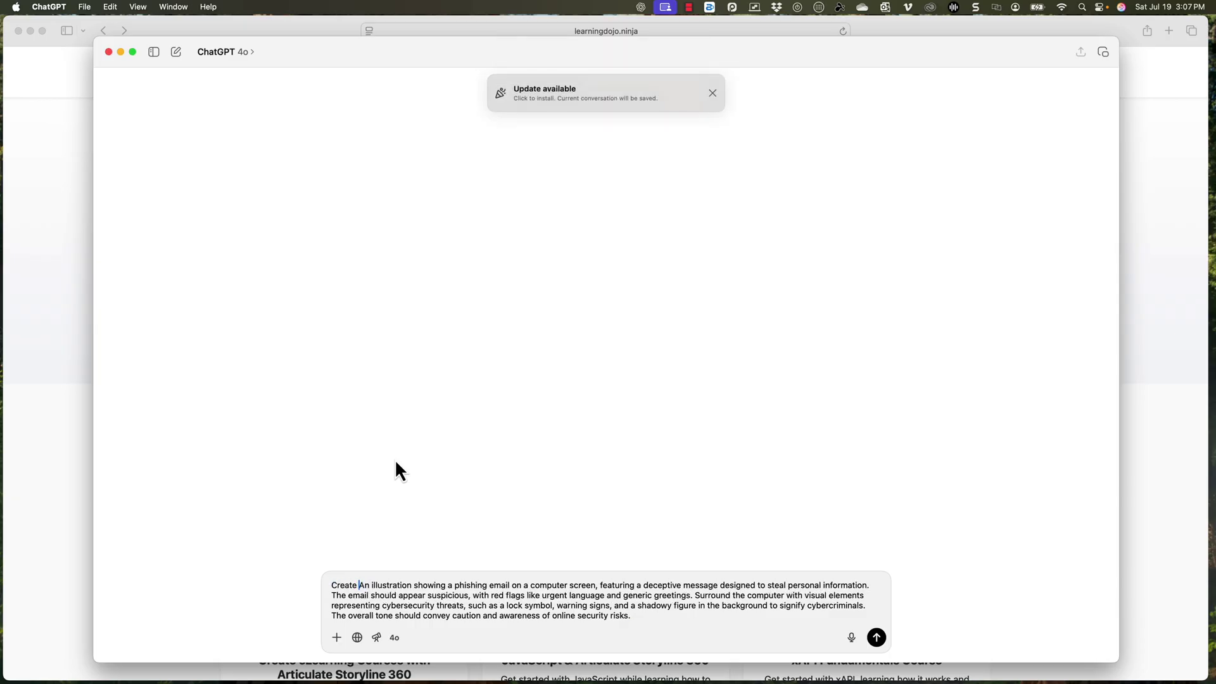
Send the 'Create' phishing illustration prompt and dismiss the Update available banner
{"action": "key", "text": "Return"}
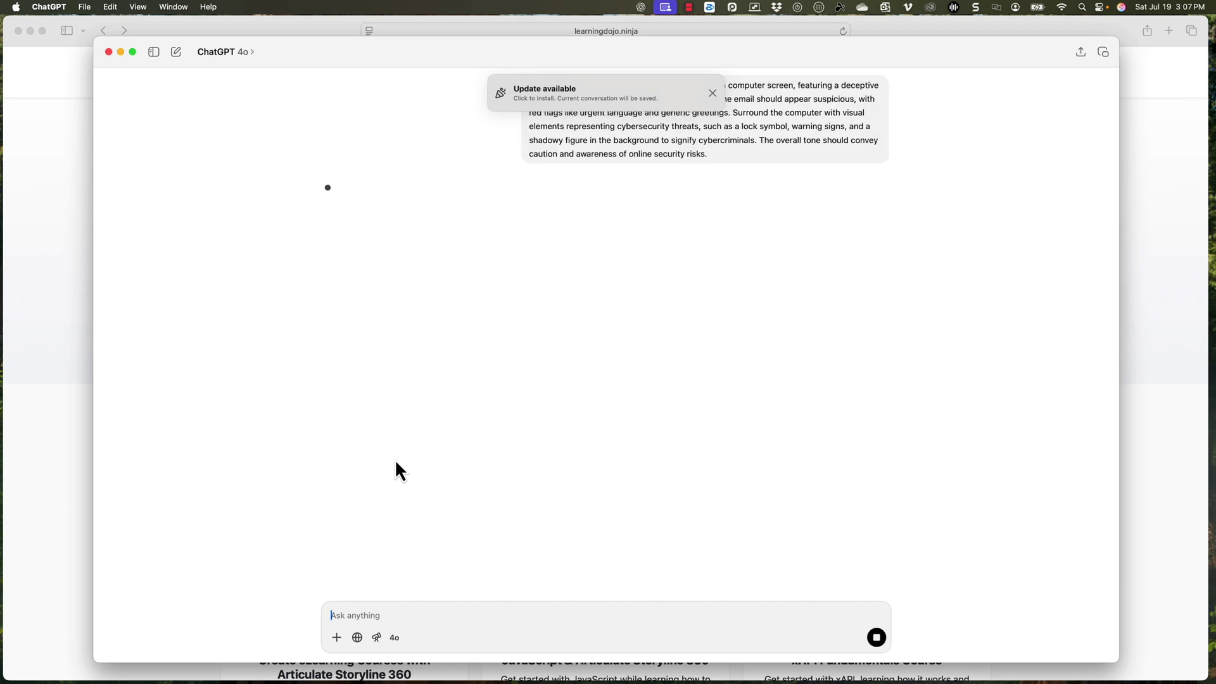
{"action": "left_click", "coordinate": [713, 93]}
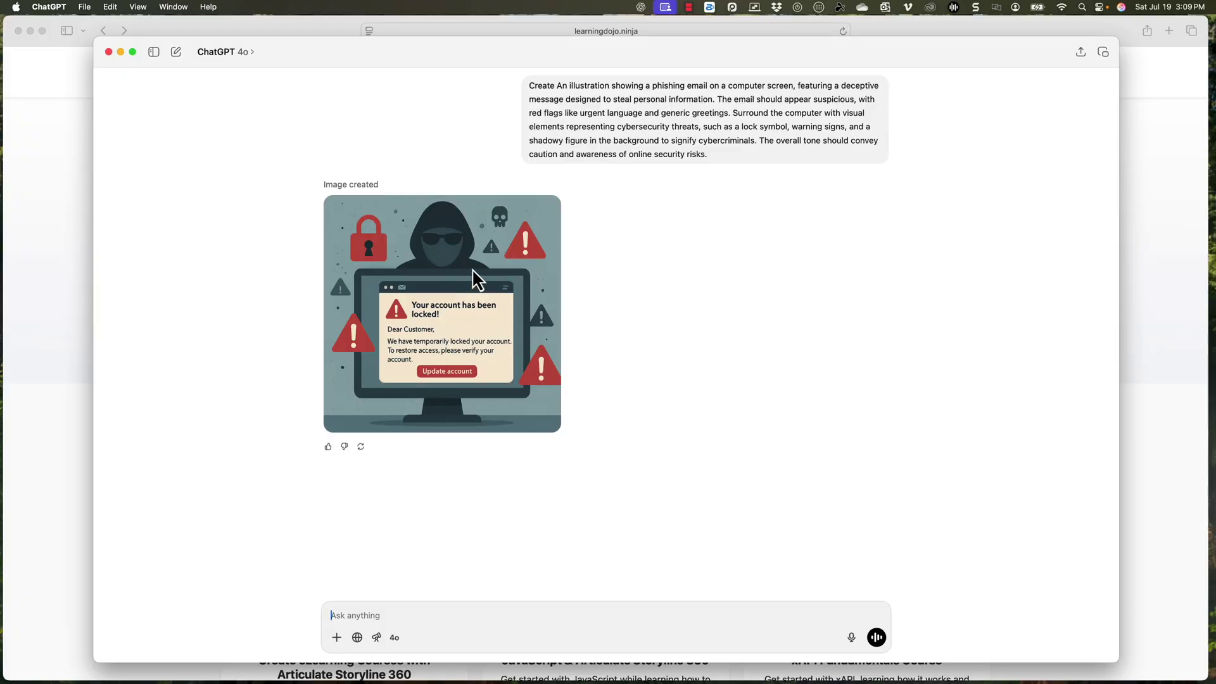
Leave ChatGPT after the image is generated, returning to the Learning Dojo website in Safari
{"action": "key", "text": "super+Tab"}
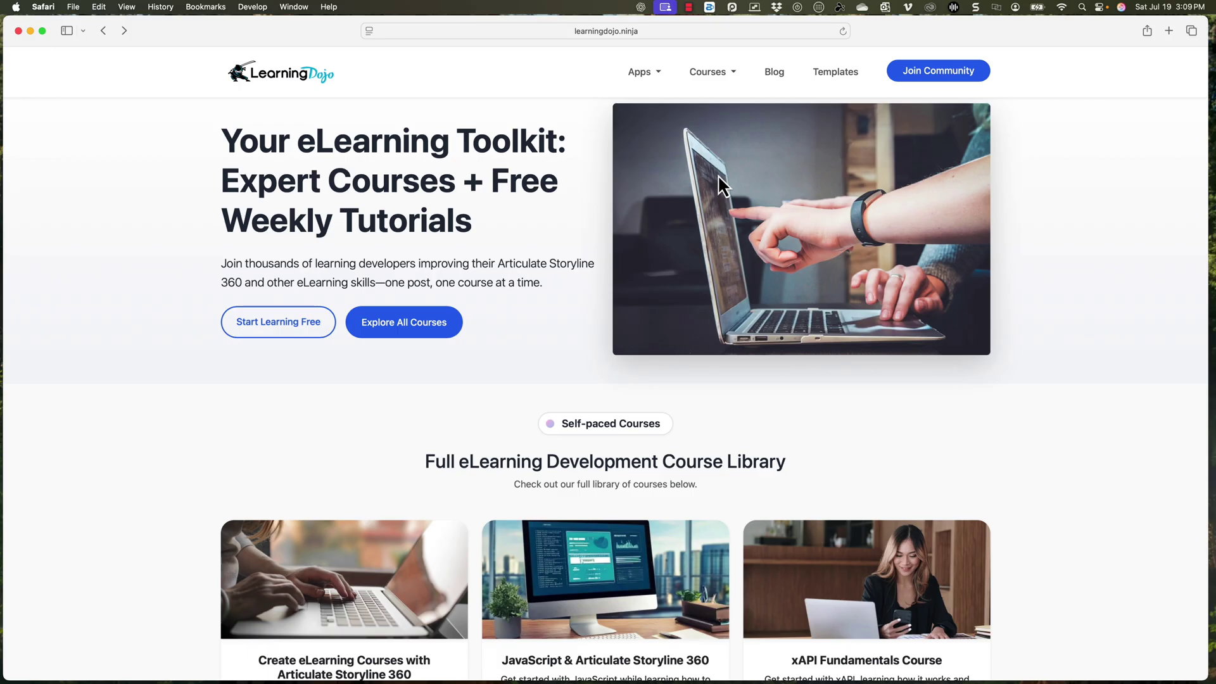
Go to the Learning Dojo courses site in Safari and load its Blog page
{"action": "left_click", "coordinate": [713, 71]}
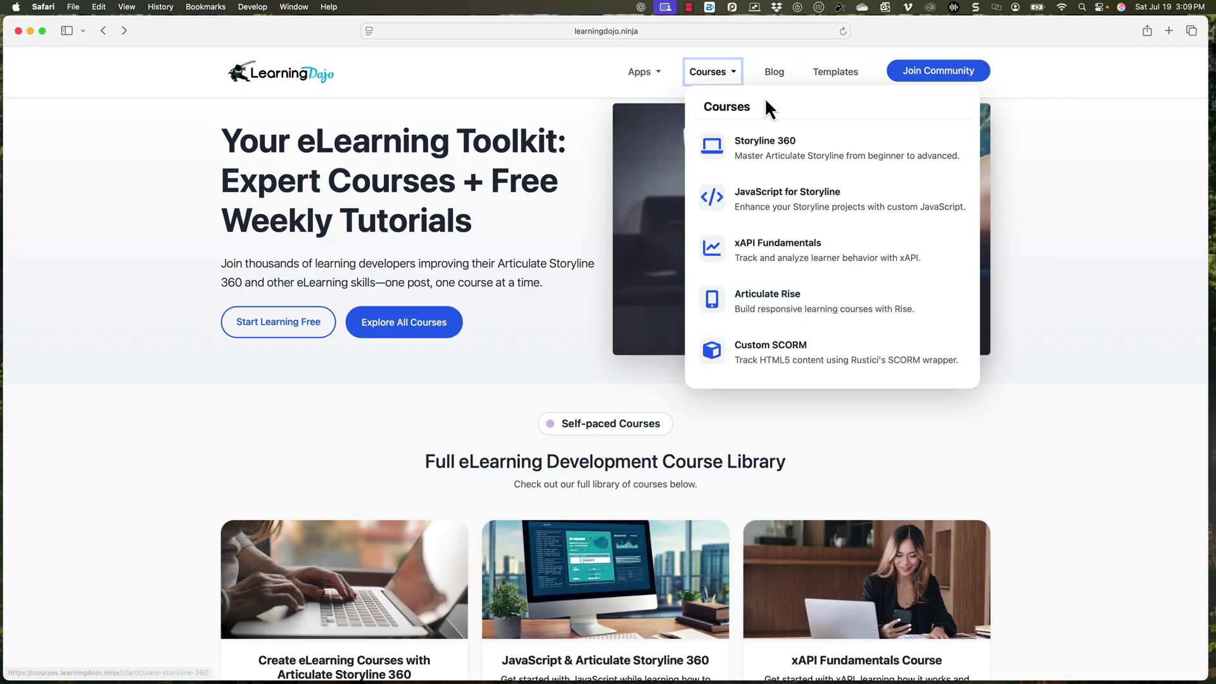
{"action": "left_click", "coordinate": [773, 72]}
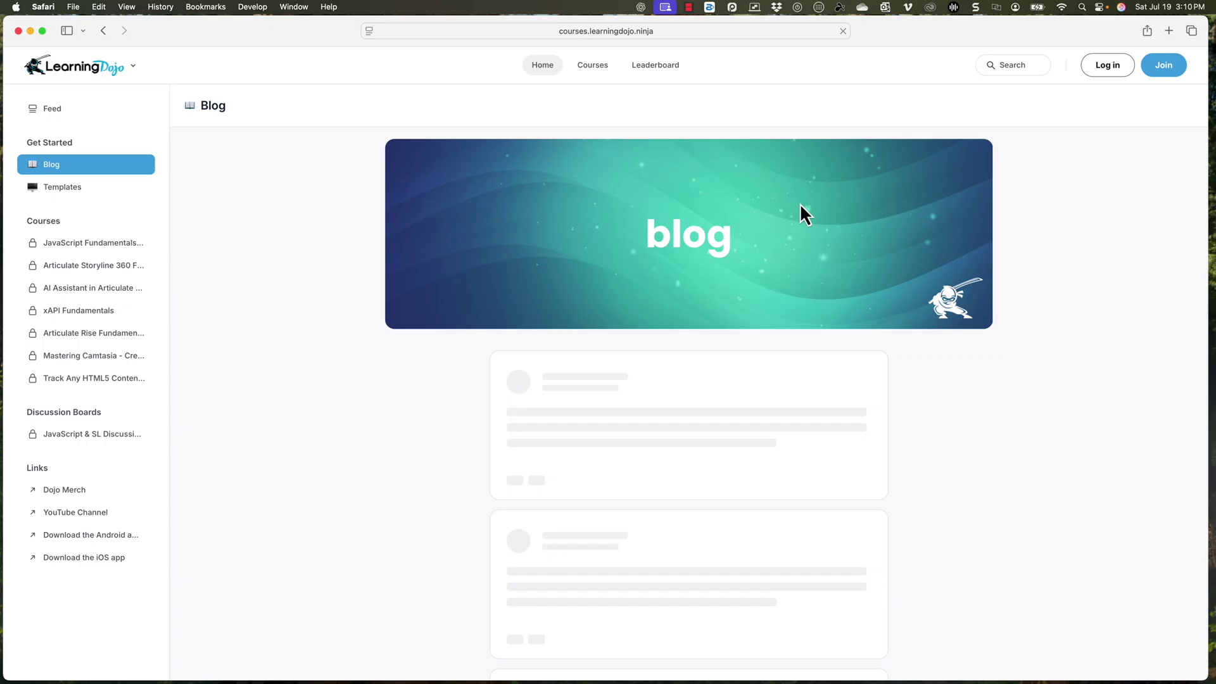